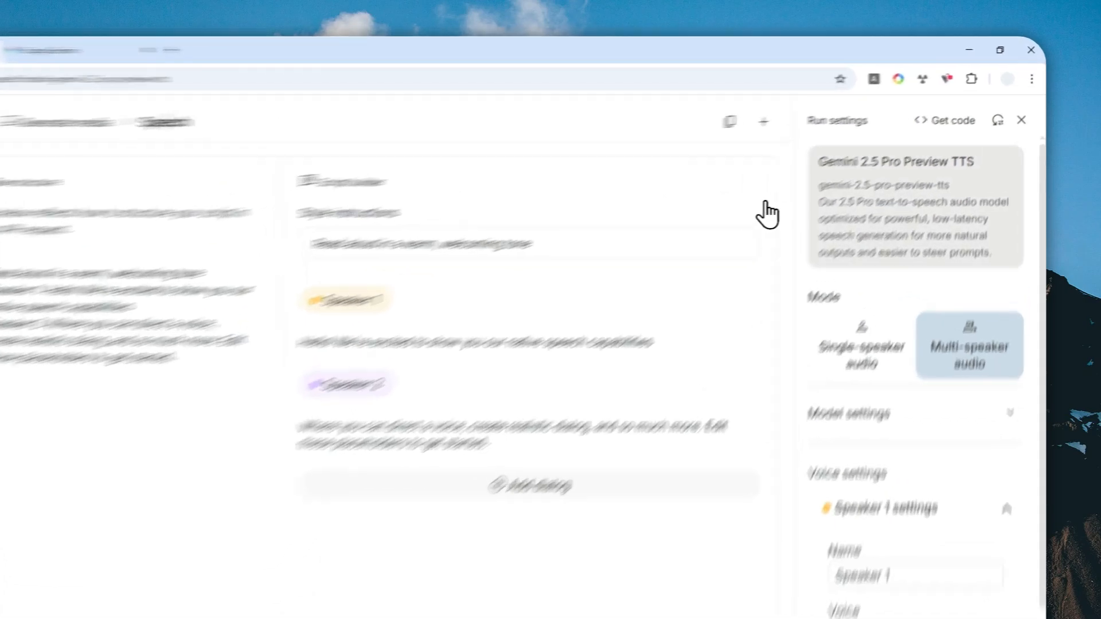
- View the text-to-speech models offered for speech generation, then close the model selection
click(910, 155)
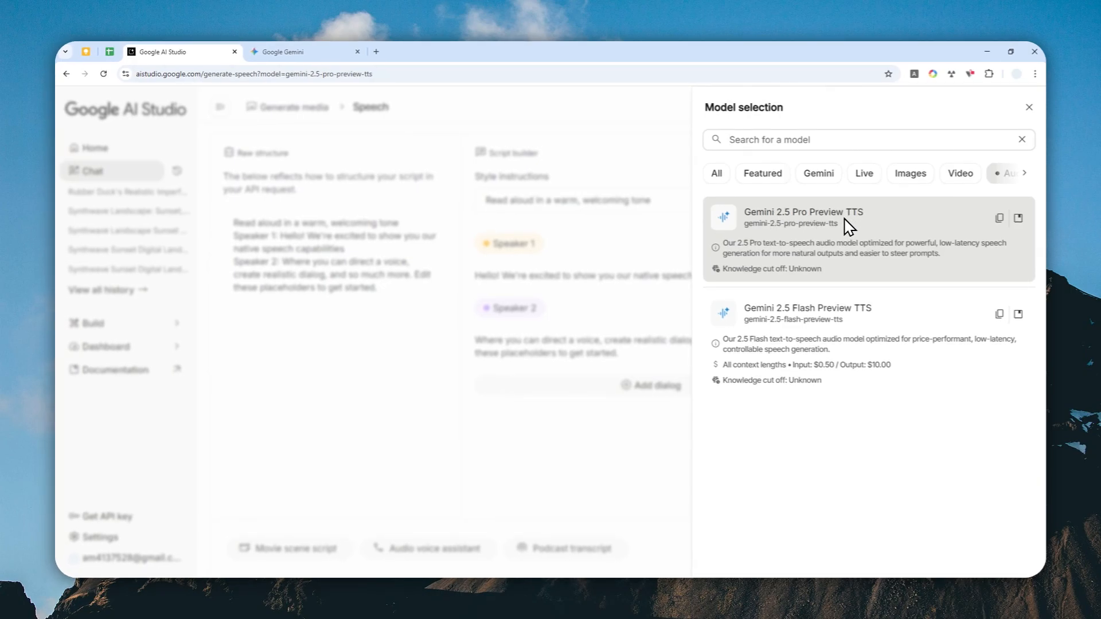
click(599, 235)
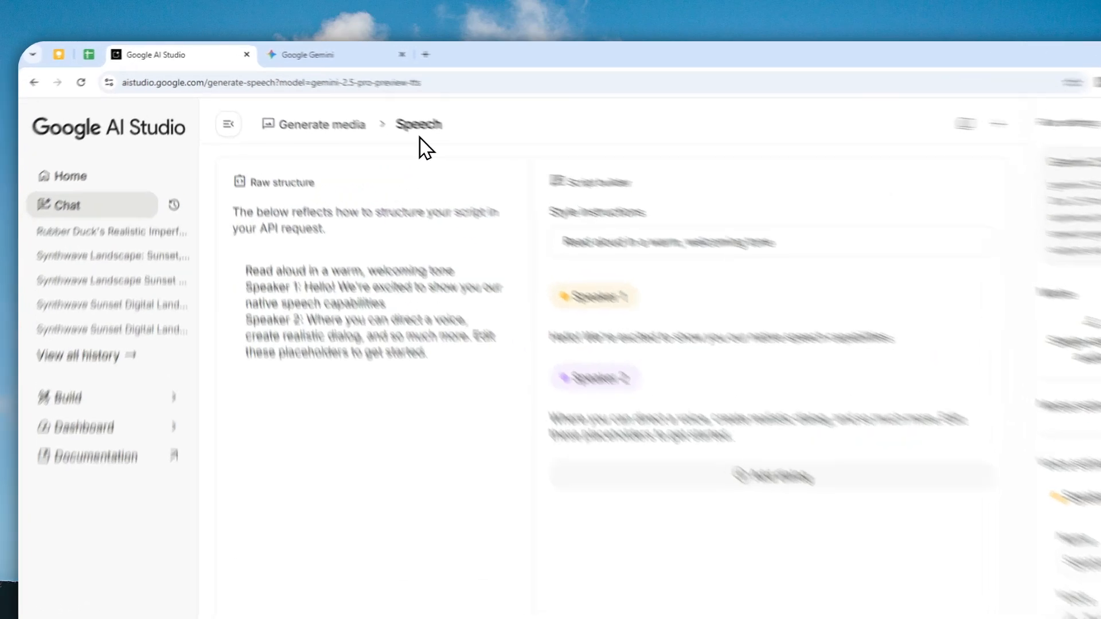
click(419, 135)
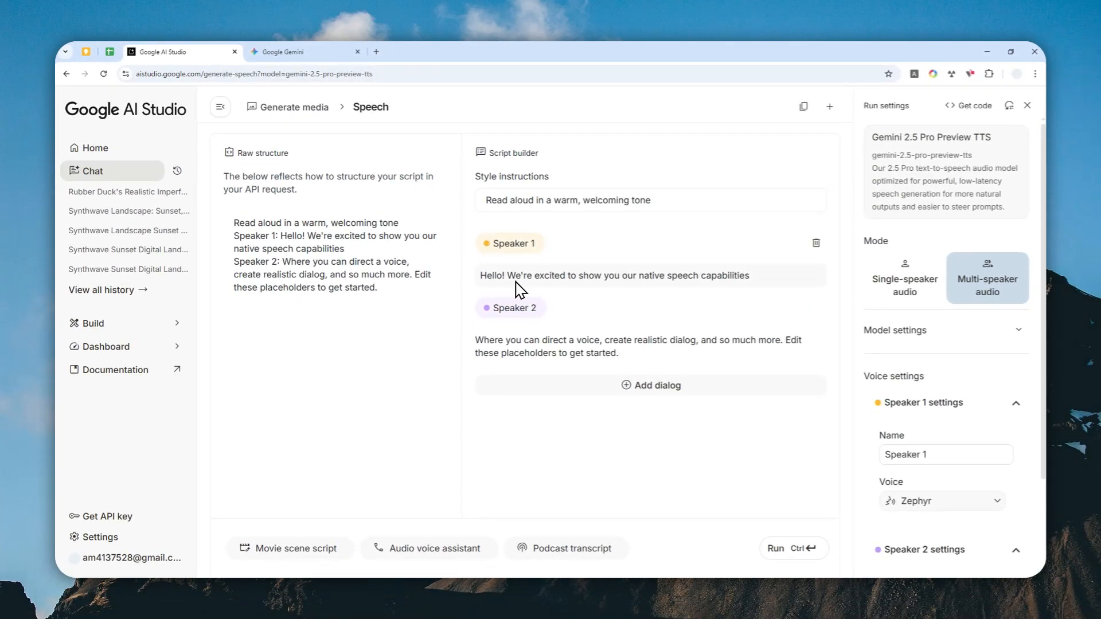
- Switch to Google Gemini and copy the host's opening paragraph of The AI GPU Crunch podcast script, without the Host label
click(283, 52)
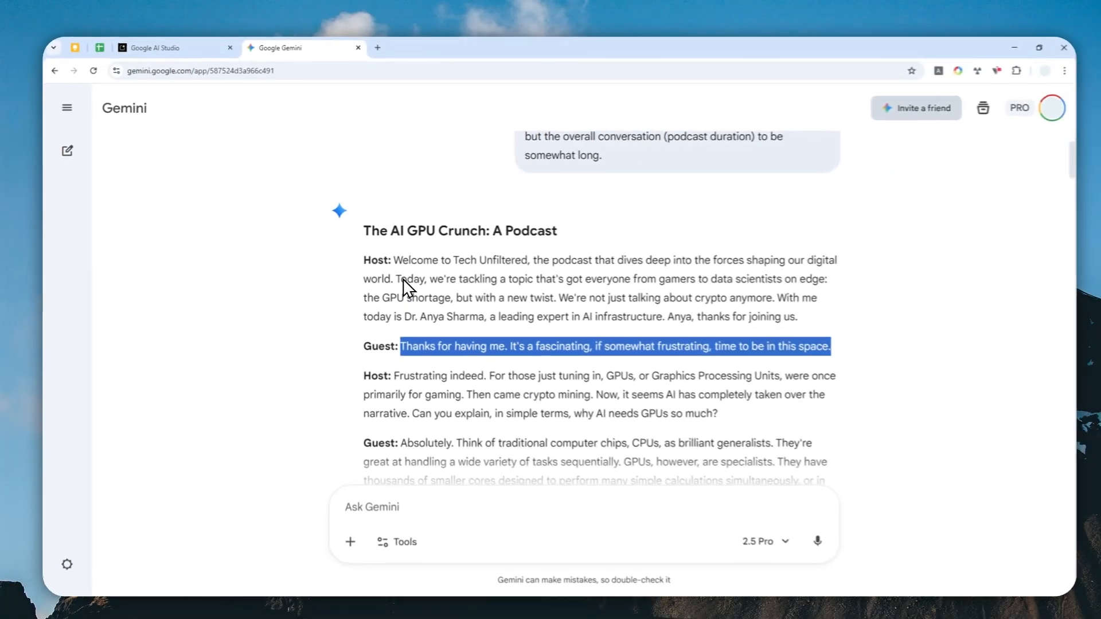
scroll(600, 322, down, 8)
scroll(600, 322, down, 5)
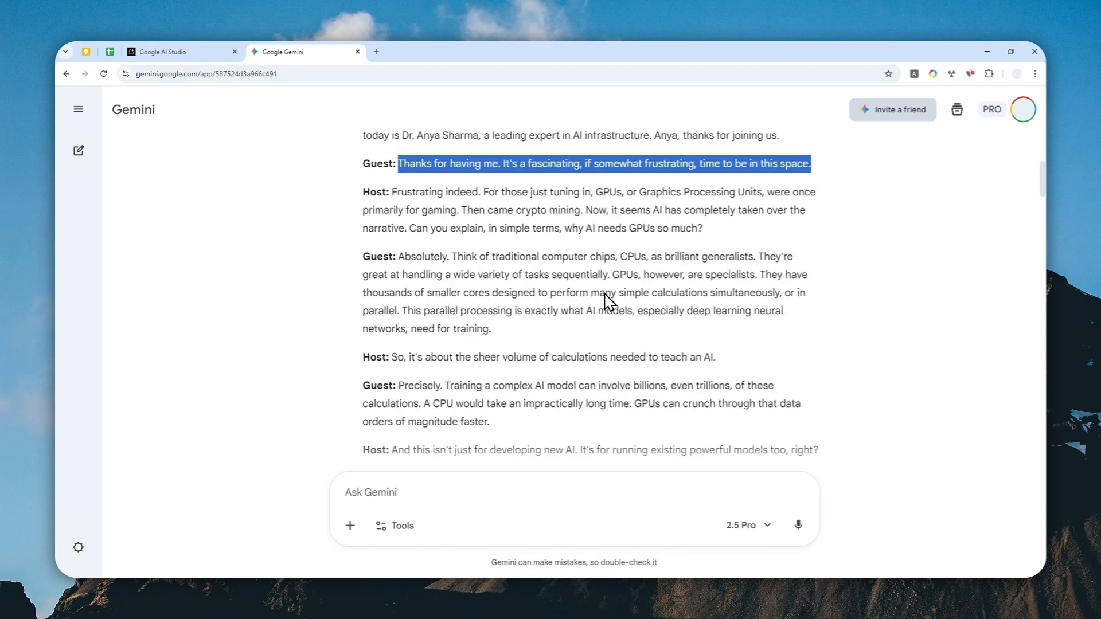
scroll(608, 301, up, 5)
scroll(614, 294, down, 2)
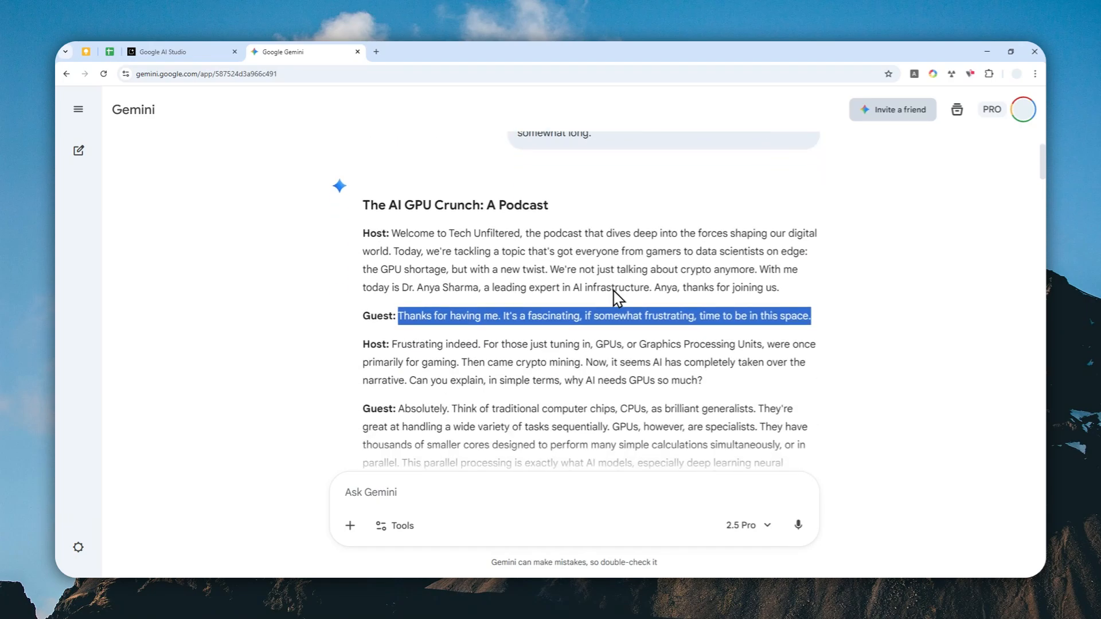
drag(778, 286, 570, 252)
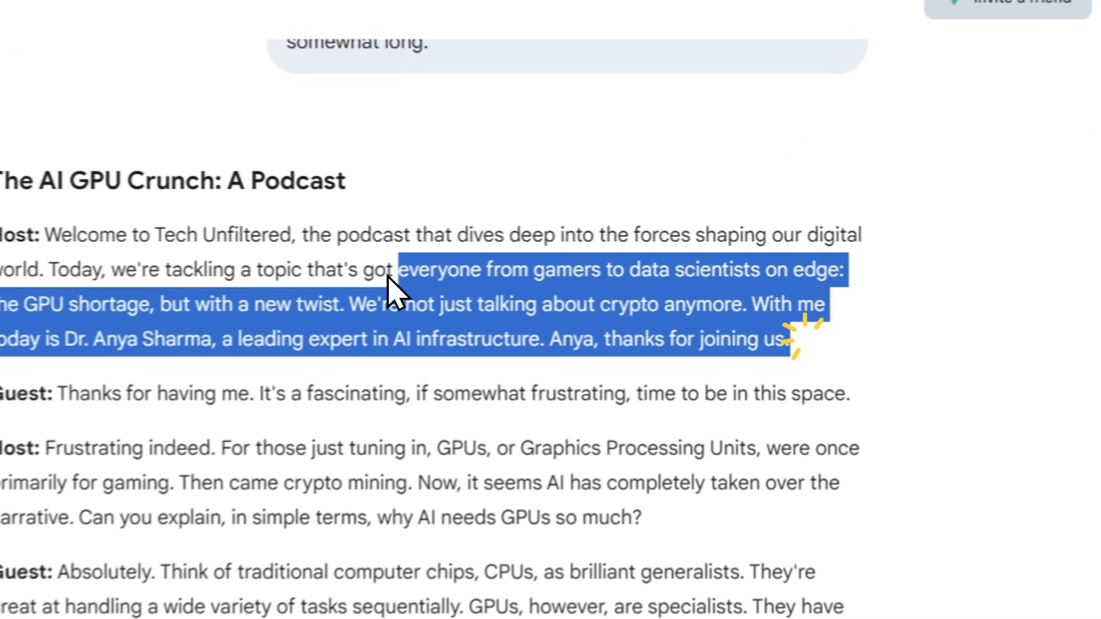
drag(389, 286, 54, 237)
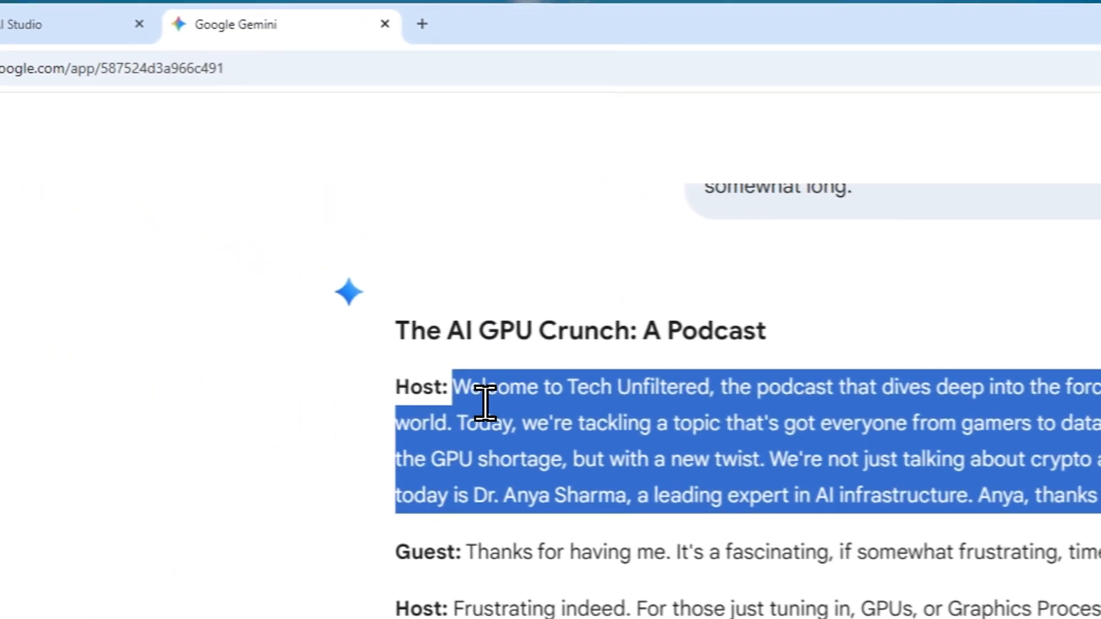
right_click(152, 255)
click(620, 446)
- Switch to Google AI Studio and replace Speaker 1's placeholder dialog with the copied host paragraph
click(123, 27)
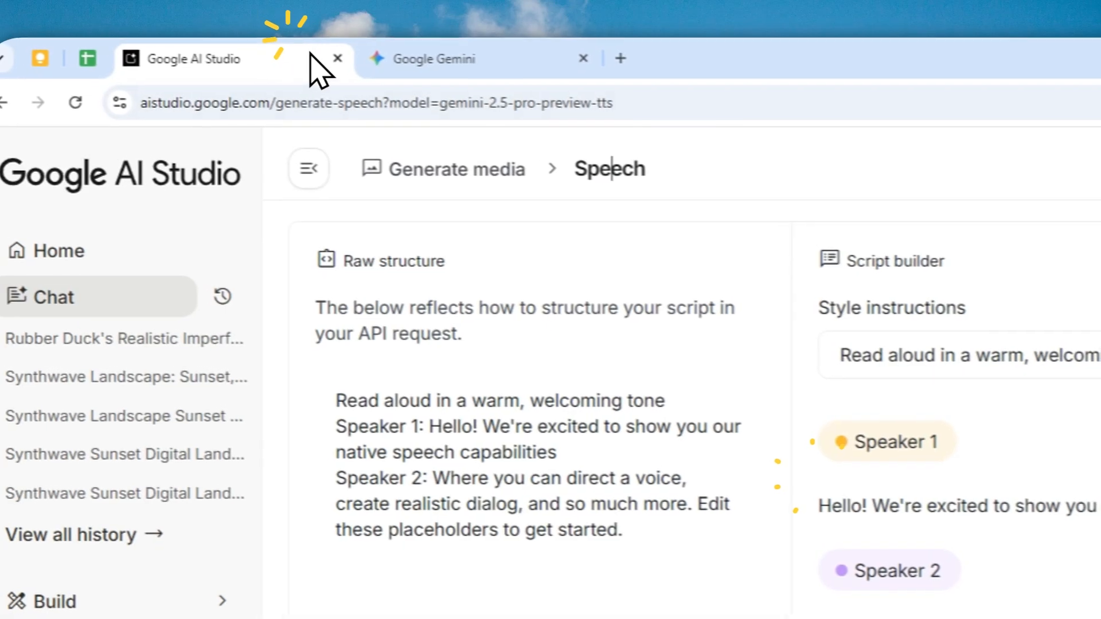
drag(814, 329, 301, 342)
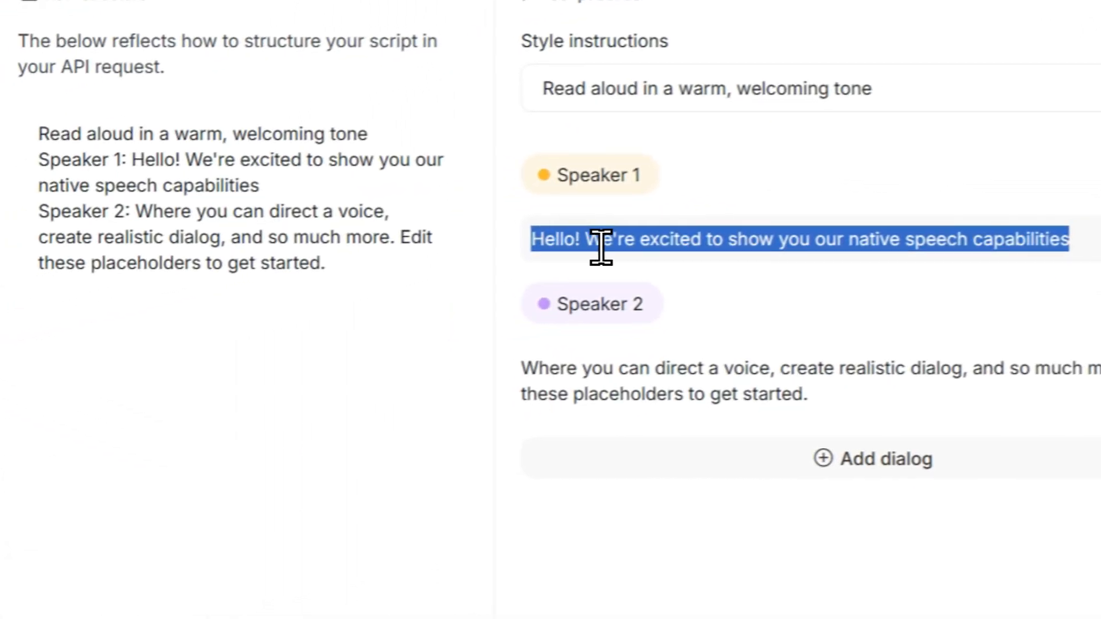
key(BackSpace)
right_click(617, 242)
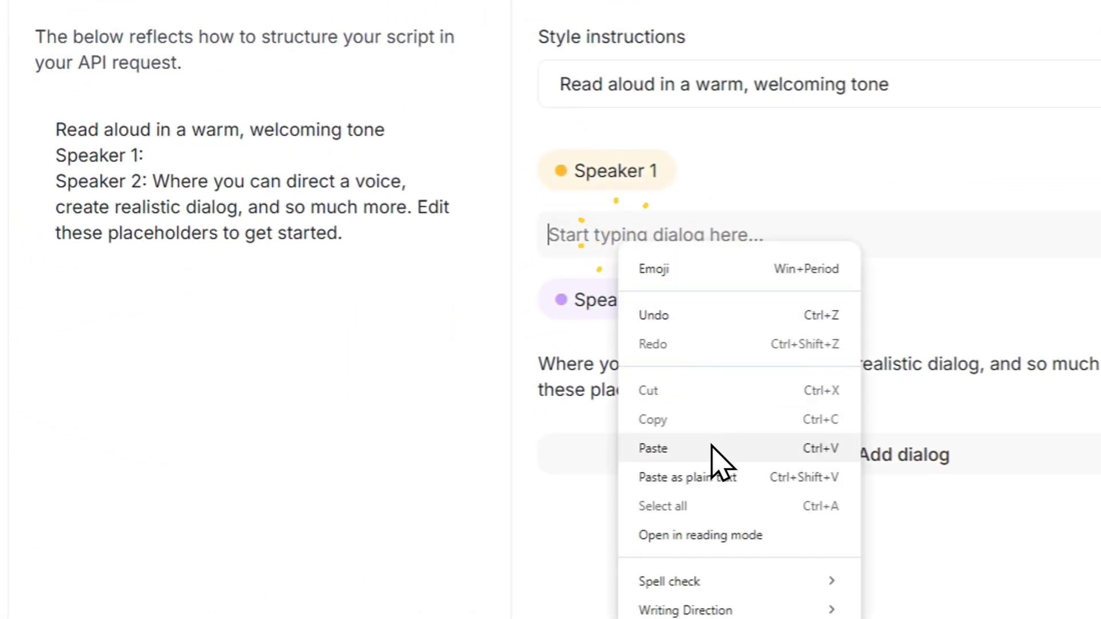
click(653, 448)
- Switch to Google Gemini and copy the guest's first reply, "Thanks for having me...", without the Guest label
click(344, 29)
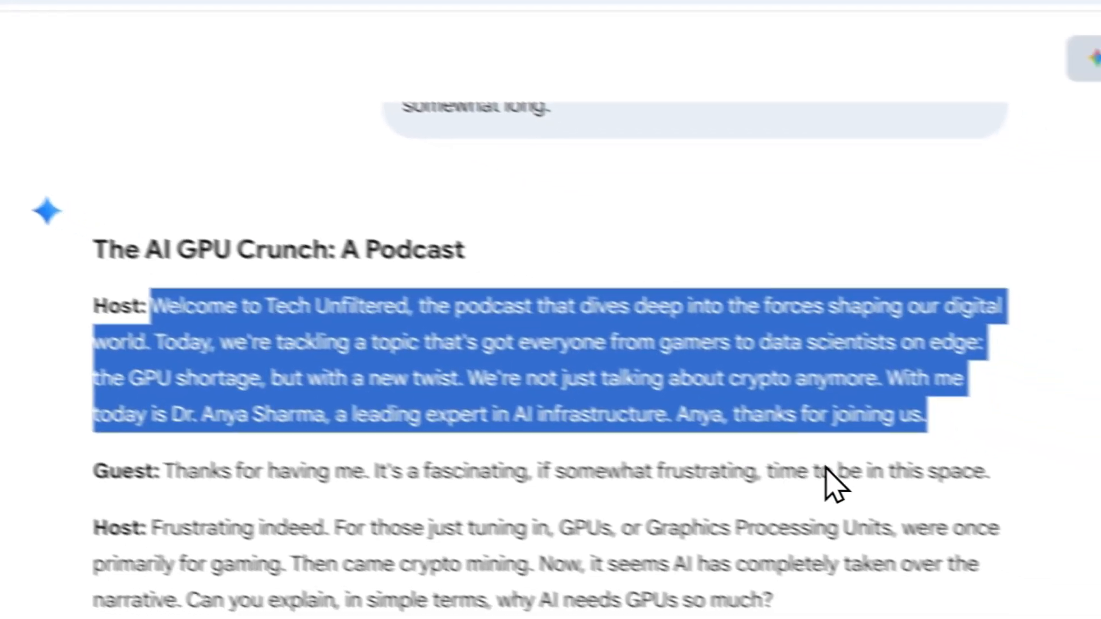
drag(835, 481, 523, 590)
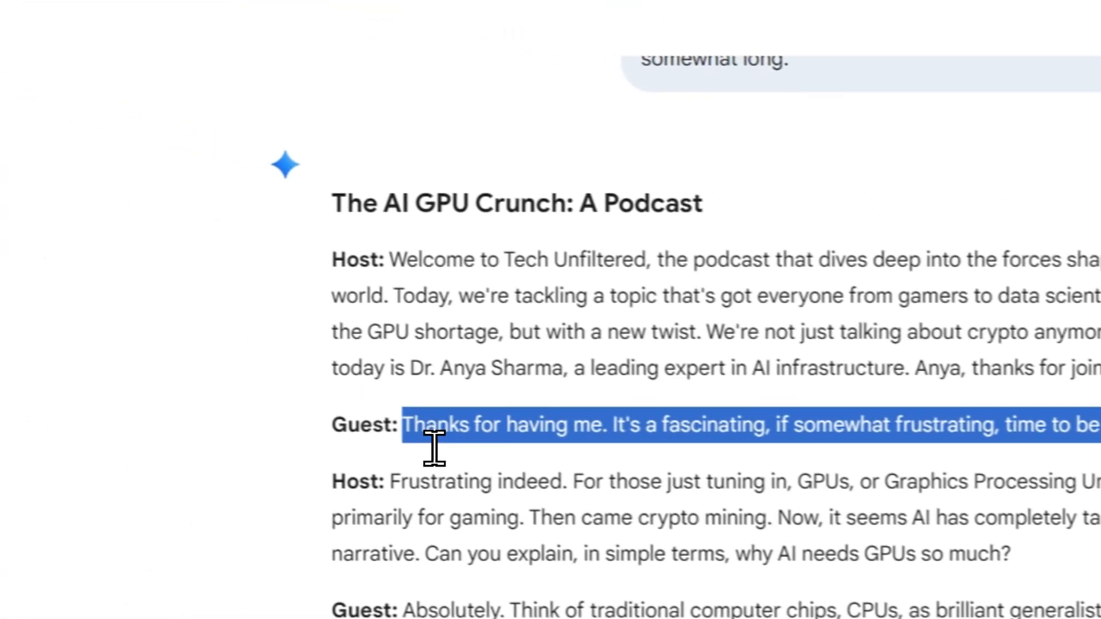
right_click(467, 443)
click(488, 455)
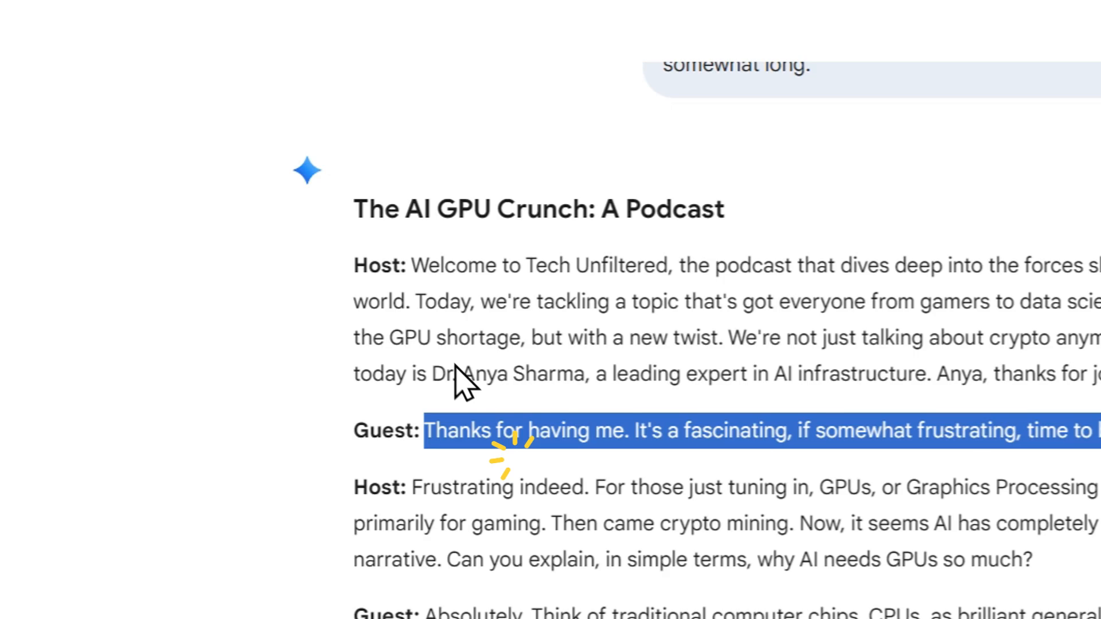
- Switch to Google AI Studio and replace Speaker 2's placeholder dialog with the copied guest reply
click(300, 12)
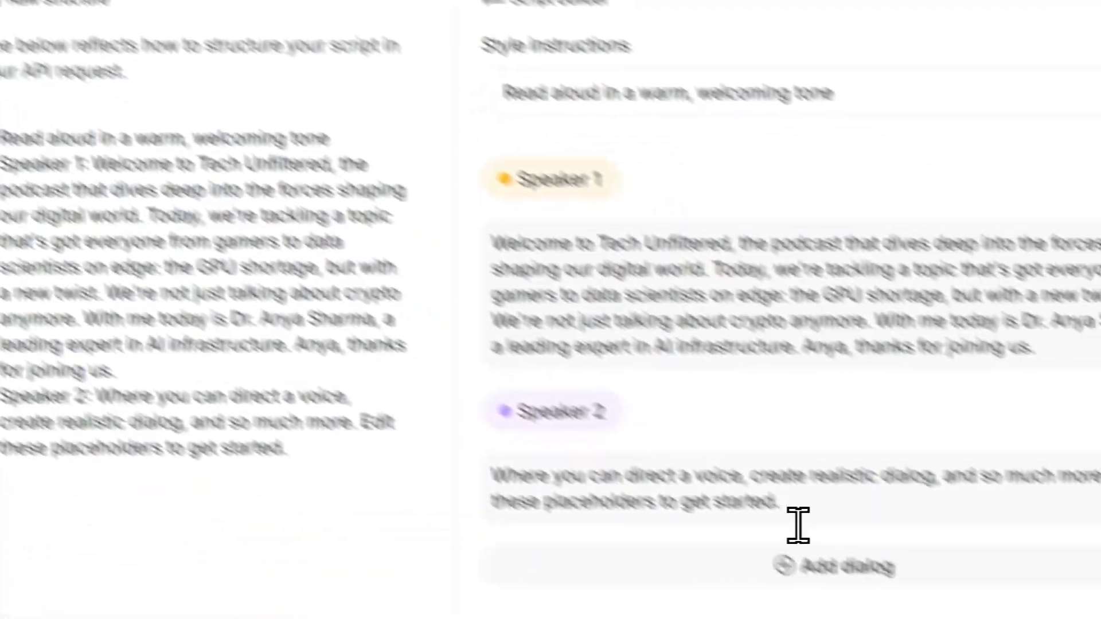
drag(797, 518, 381, 418)
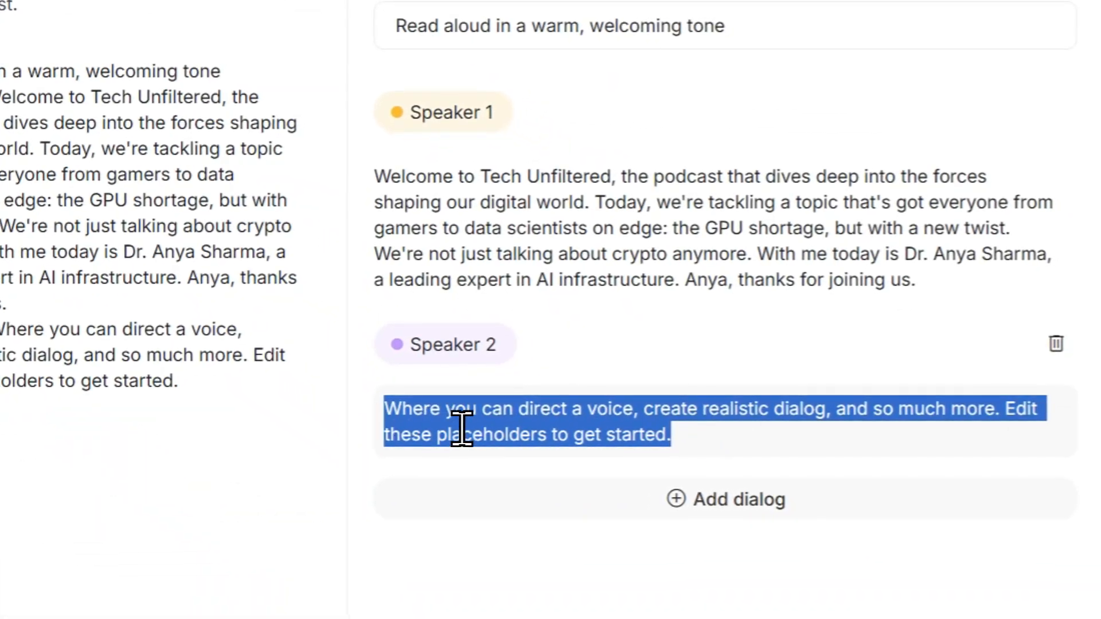
right_click(438, 410)
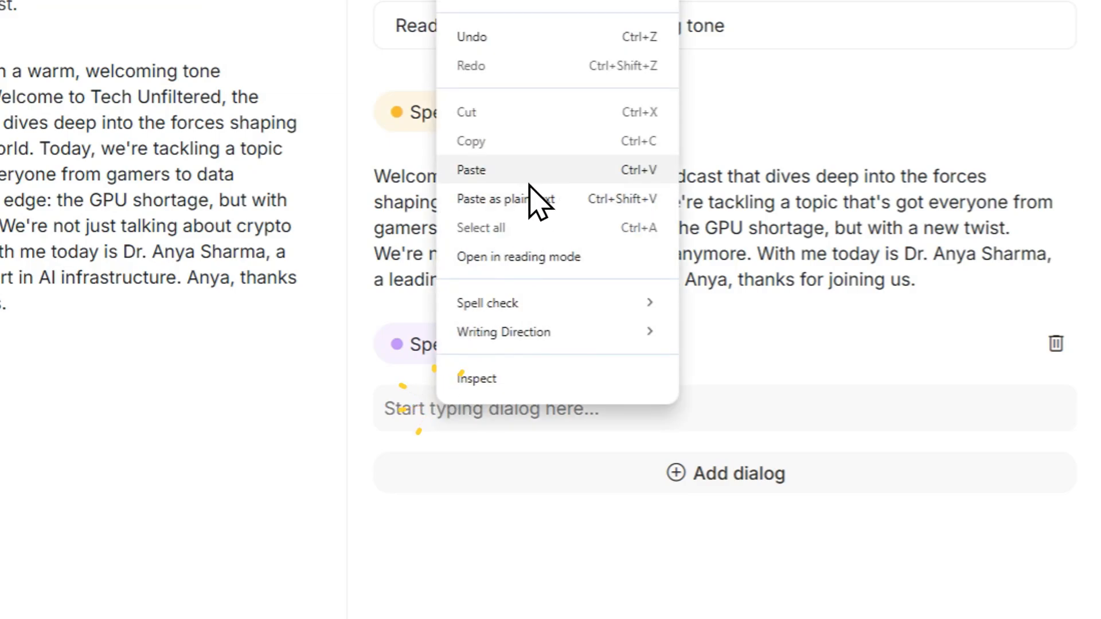
click(530, 169)
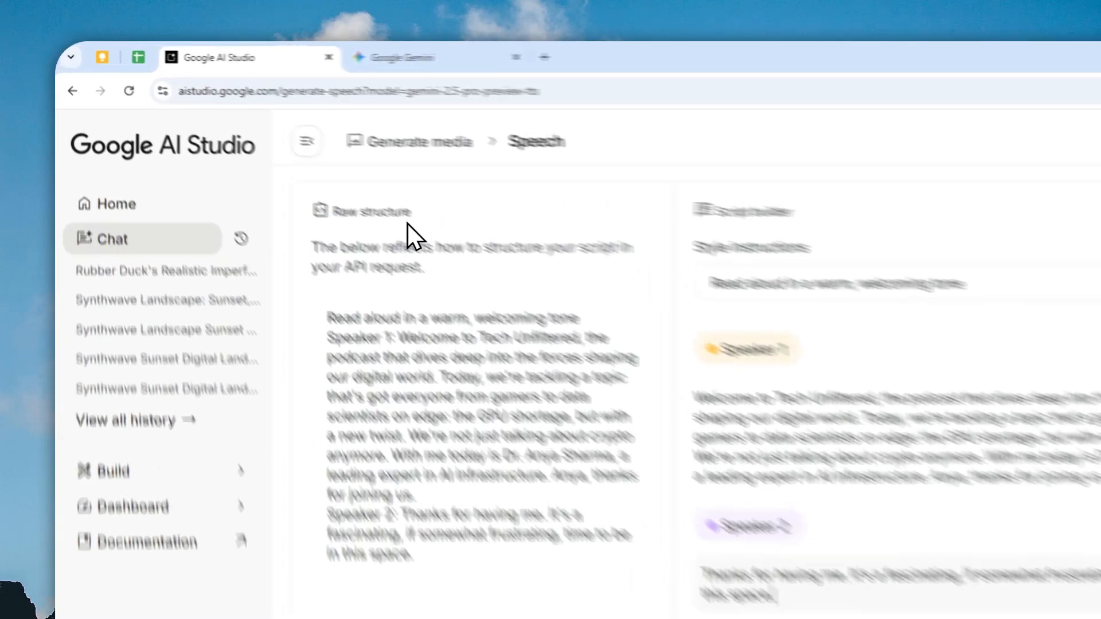
click(273, 157)
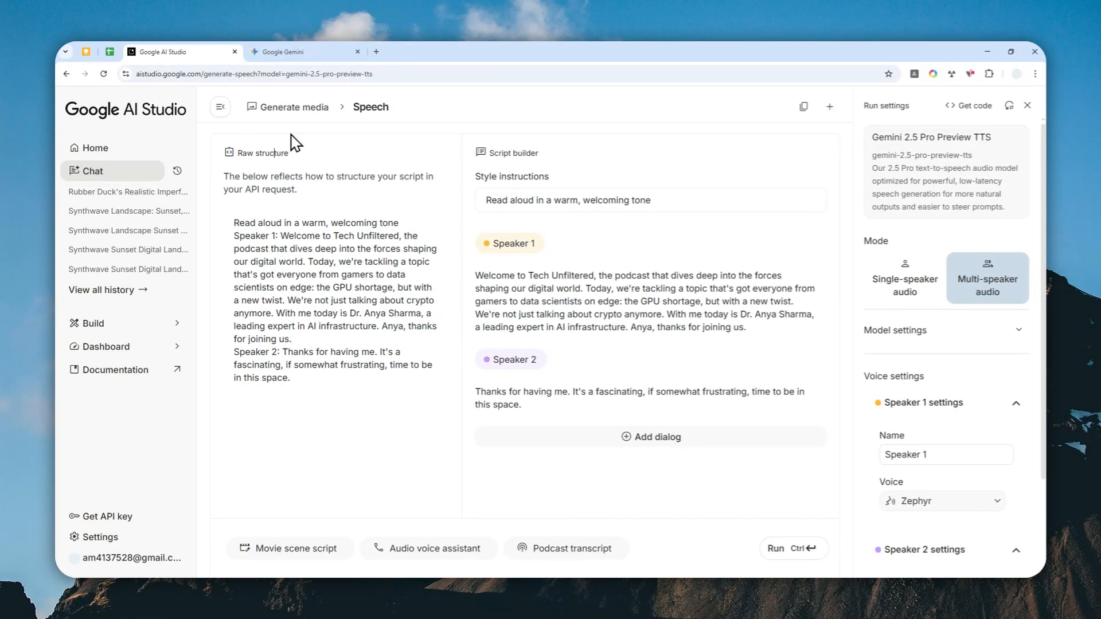
click(318, 270)
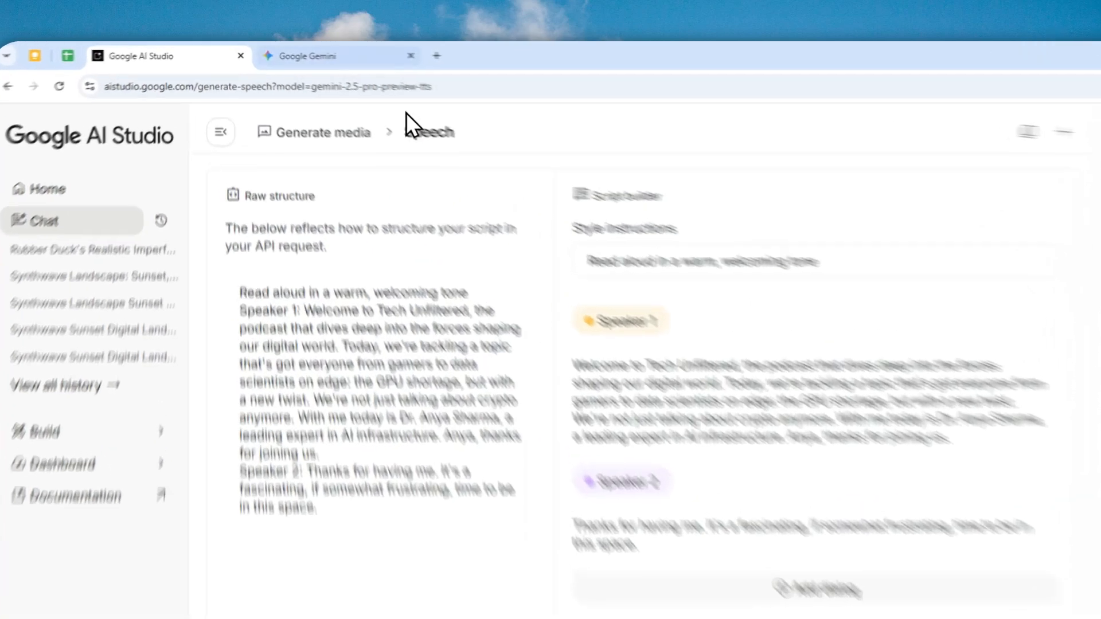
- Switch to Google Gemini and copy the first Host paragraph and Guest reply together, including their speaker labels
click(303, 52)
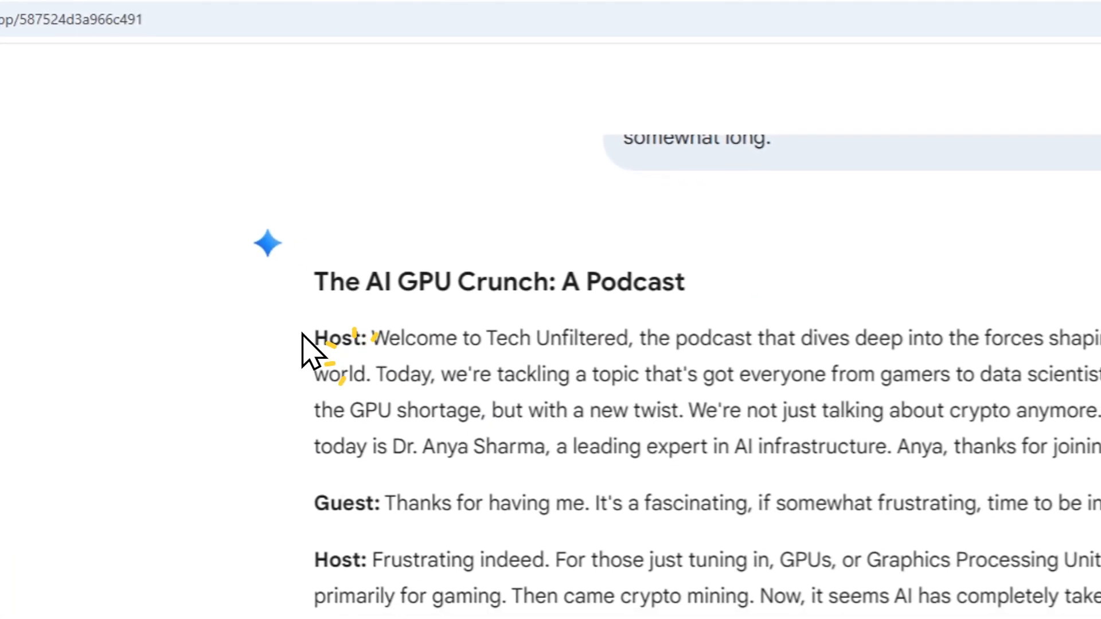
drag(298, 326, 253, 339)
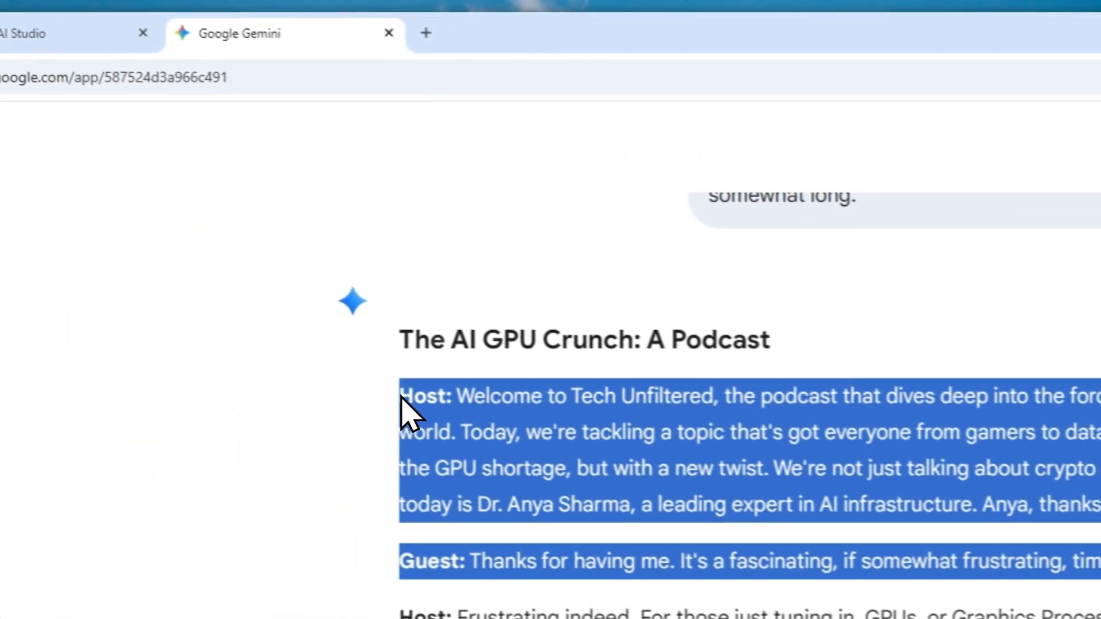
right_click(321, 361)
click(490, 434)
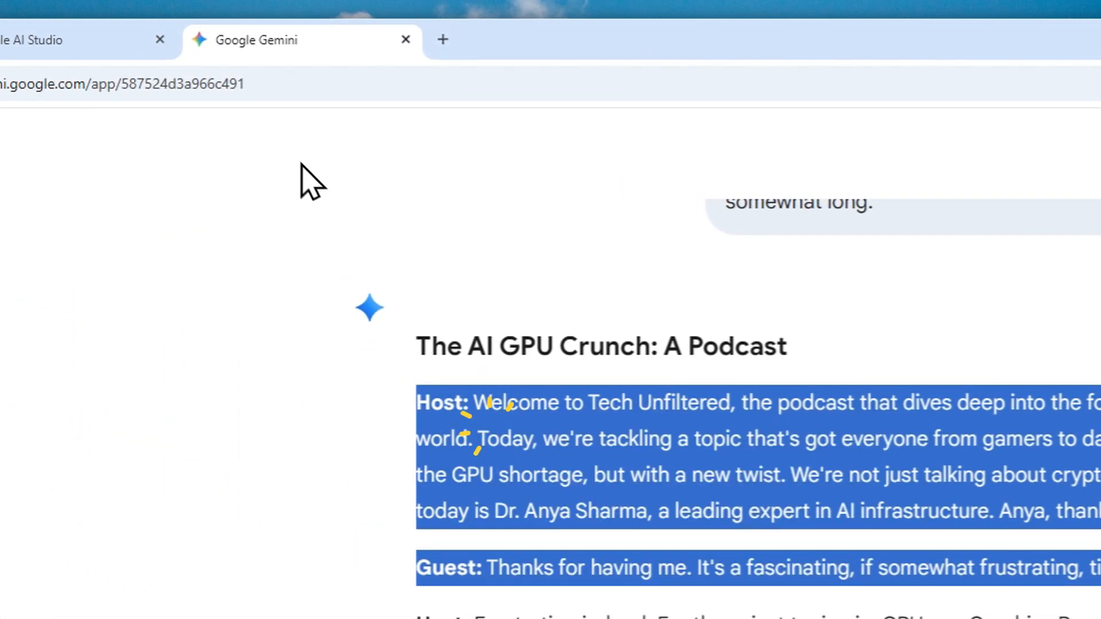
- Switch to Google AI Studio and replace both speaker passages in the raw structure with the copied Host and Guest script, keeping the style instruction
click(88, 40)
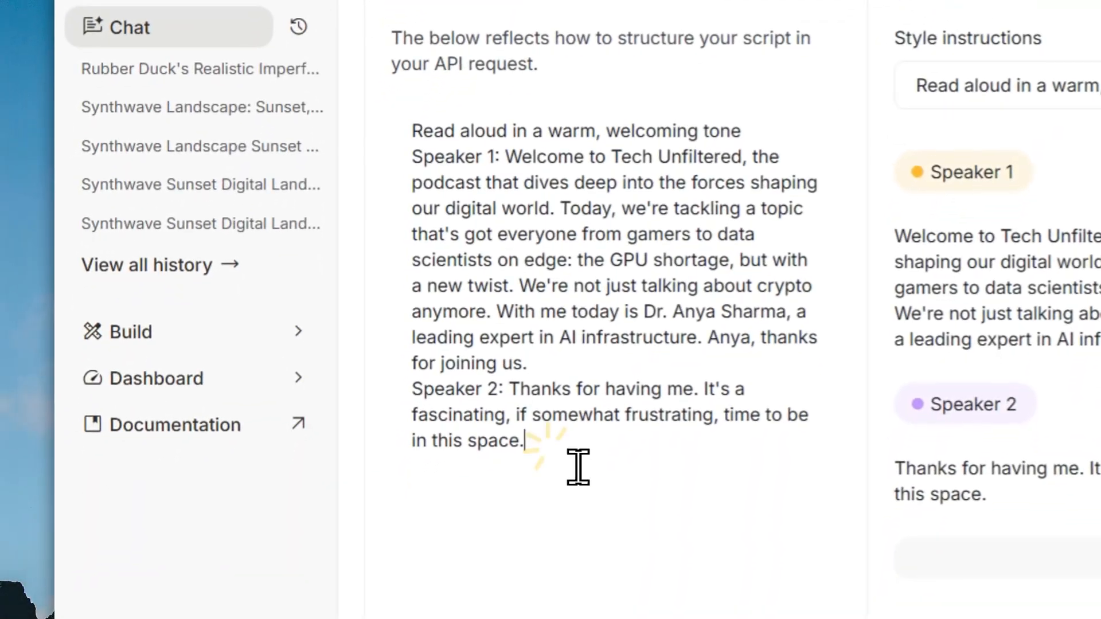
drag(576, 501, 422, 217)
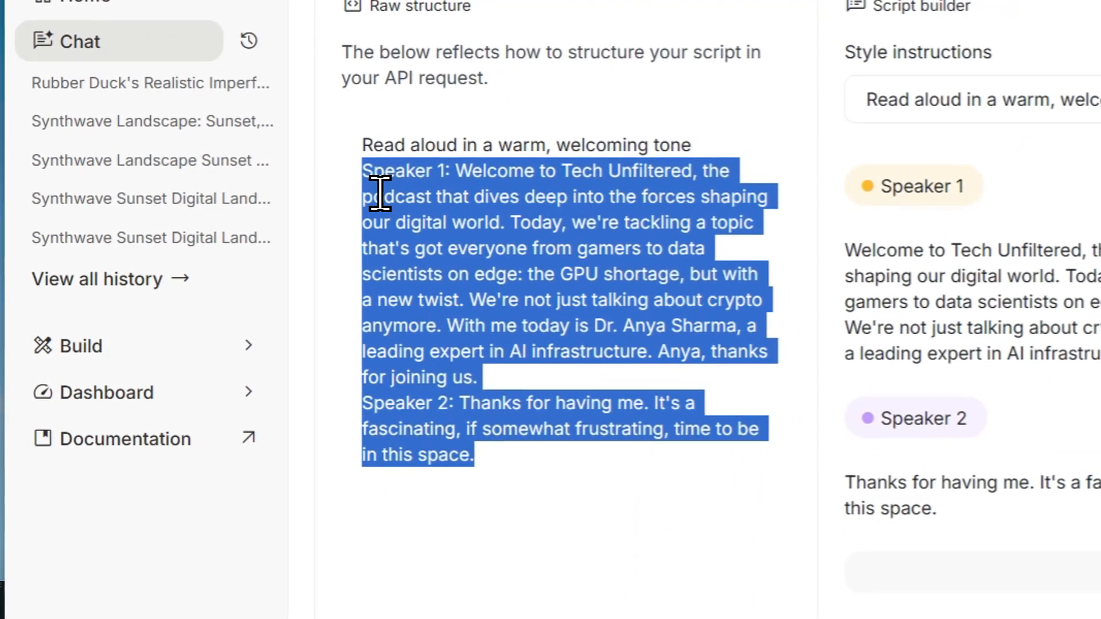
key(BackSpace)
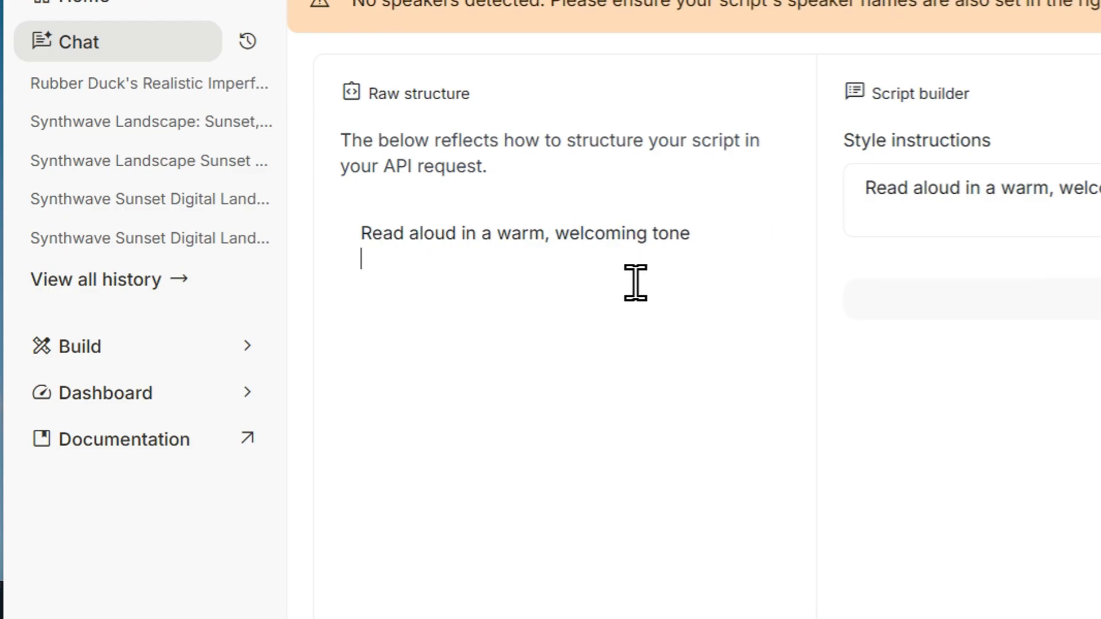
right_click(370, 254)
click(422, 469)
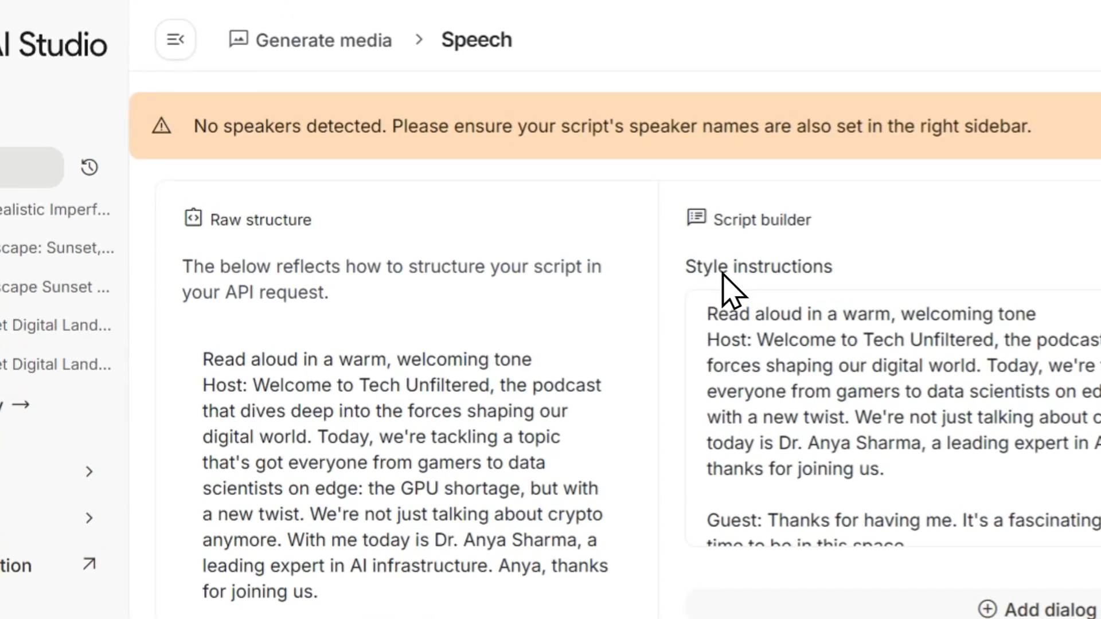
click(773, 120)
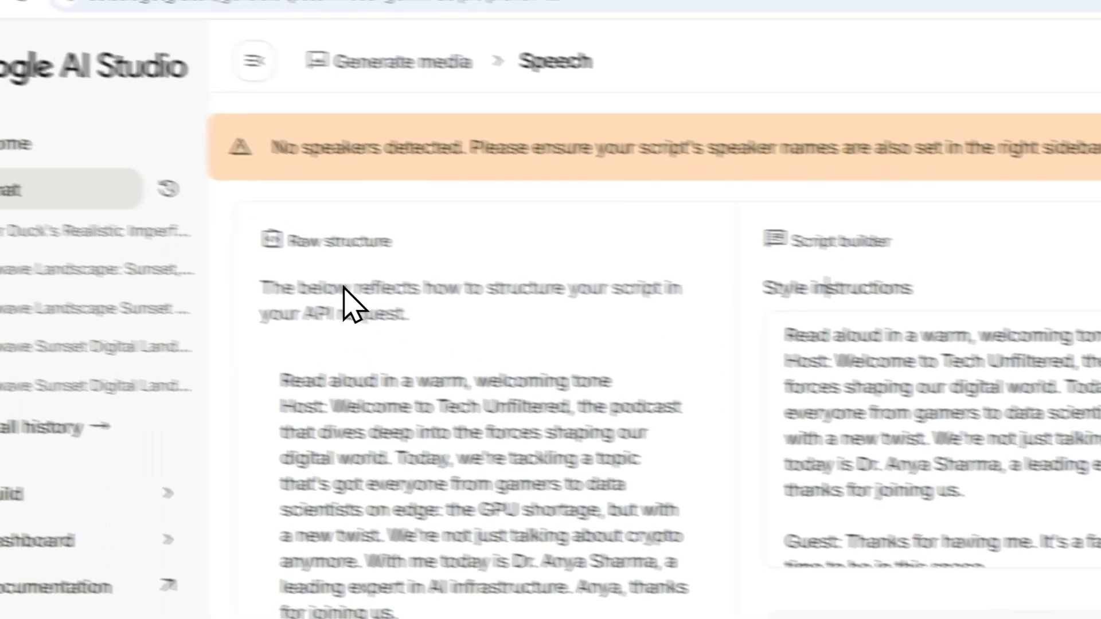
click(257, 236)
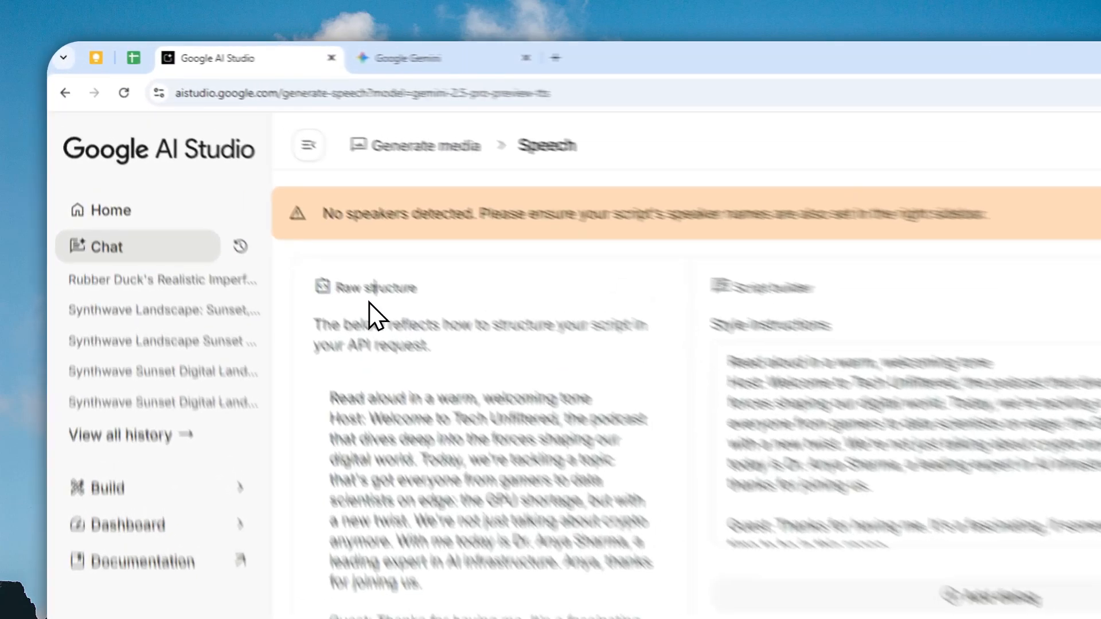
click(260, 206)
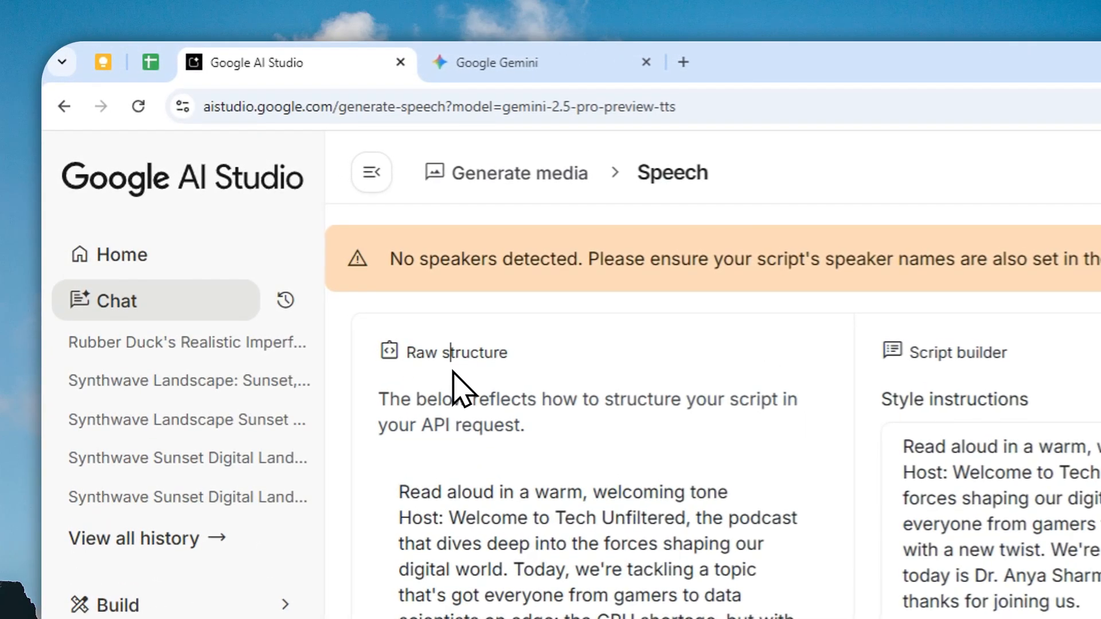
- Open aistudio.google.com in a new browser tab and go through its home page to Chat with models
click(683, 62)
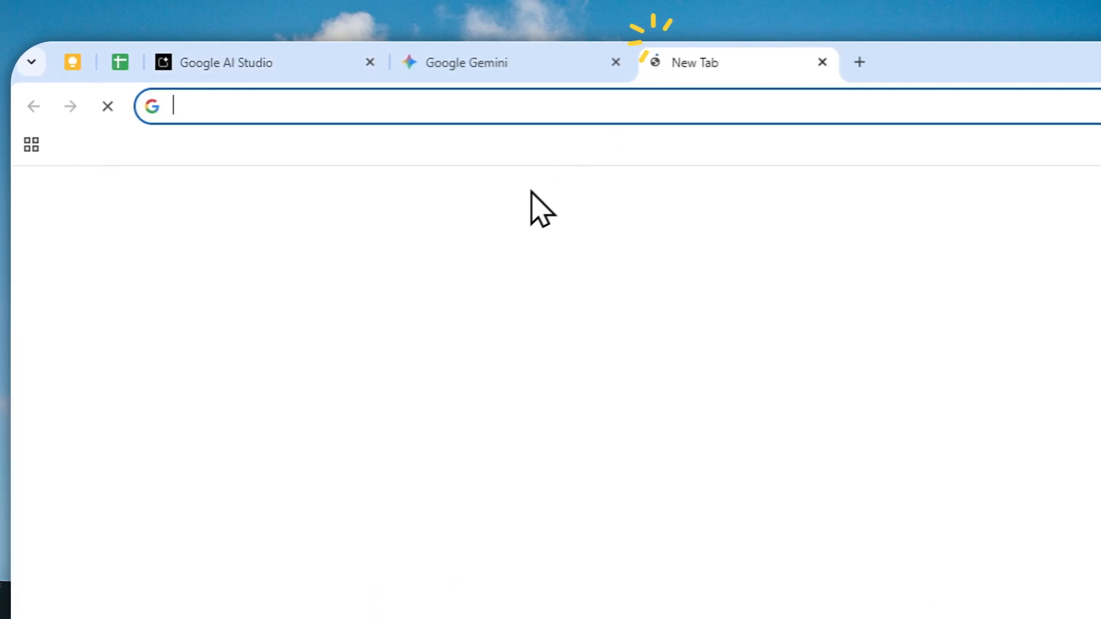
text(aistudio.google.com)
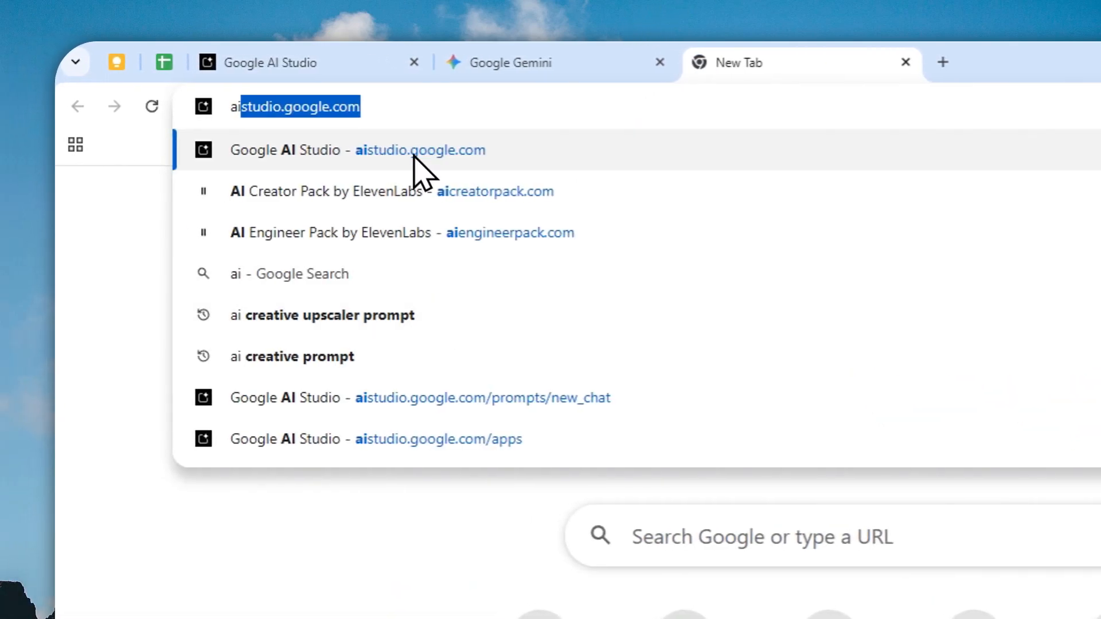
click(374, 149)
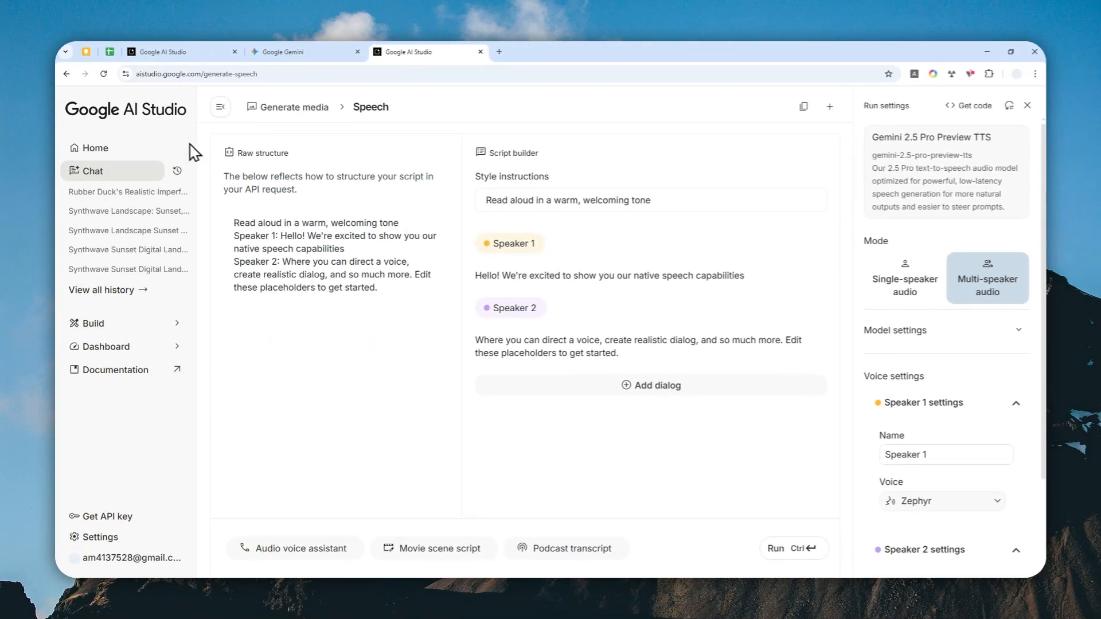
click(92, 148)
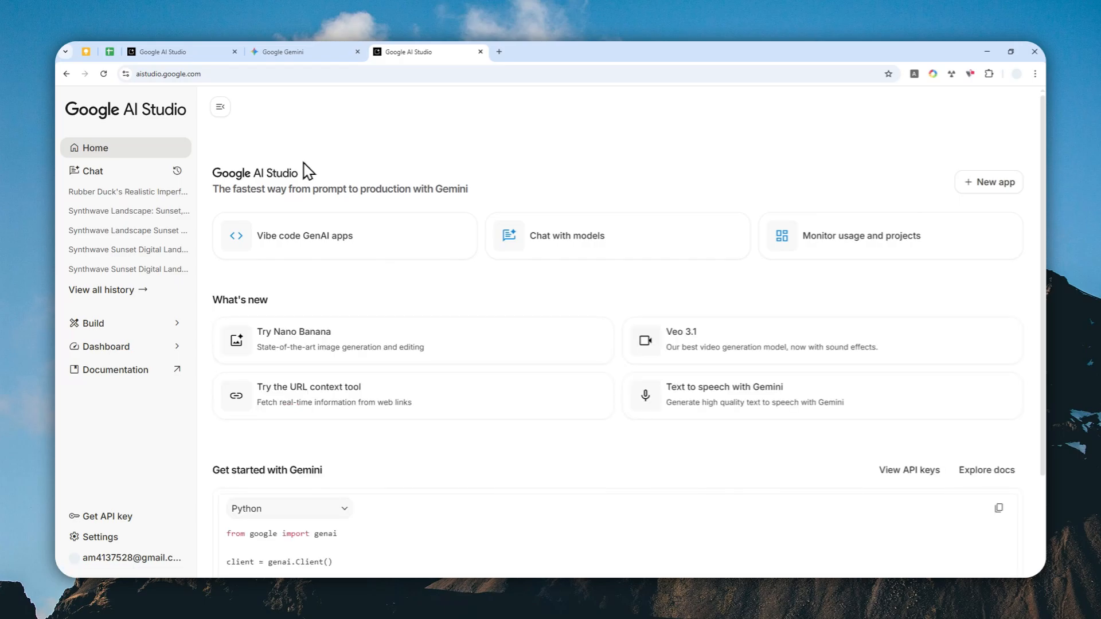
click(568, 243)
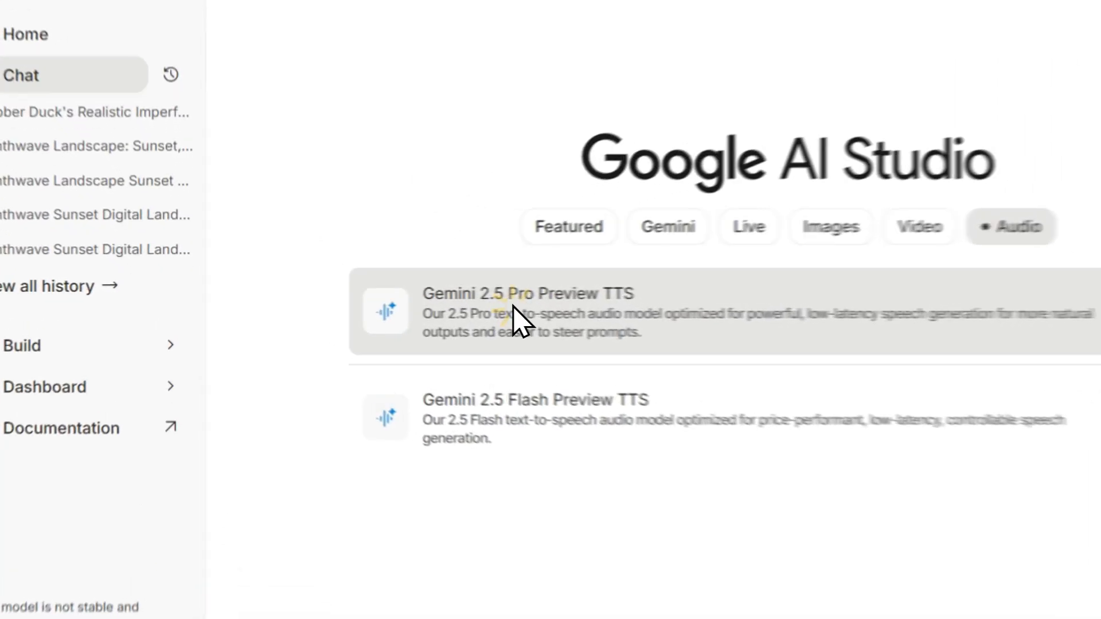
- Open the Gemini 2.5 Pro Preview TTS model and compare its speaker placeholders with the Host and Guest script in Google Gemini
click(359, 310)
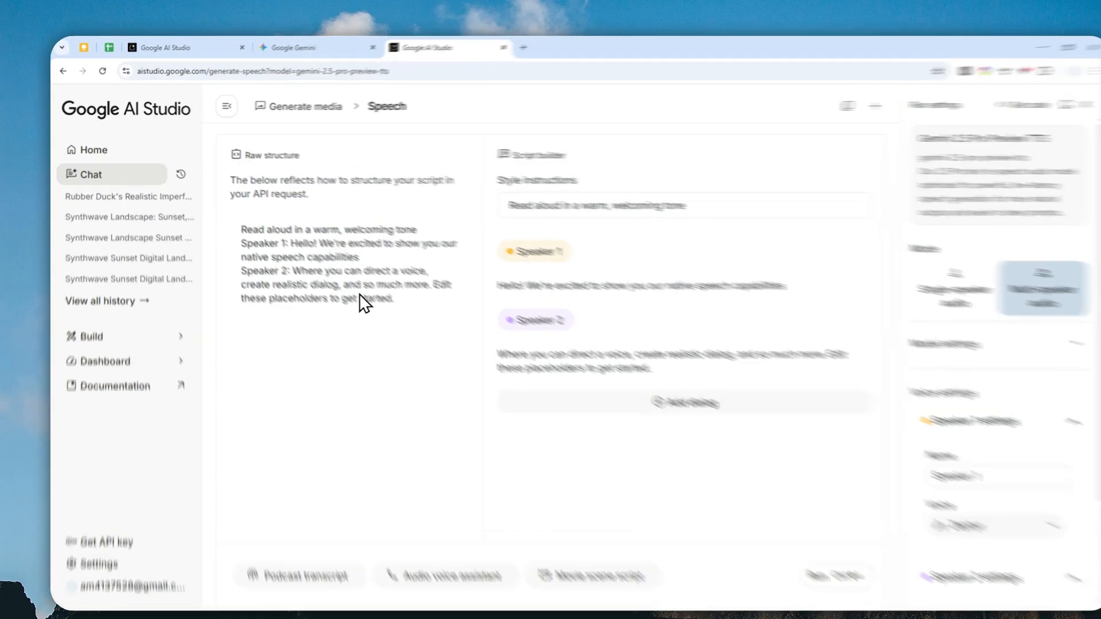
click(303, 52)
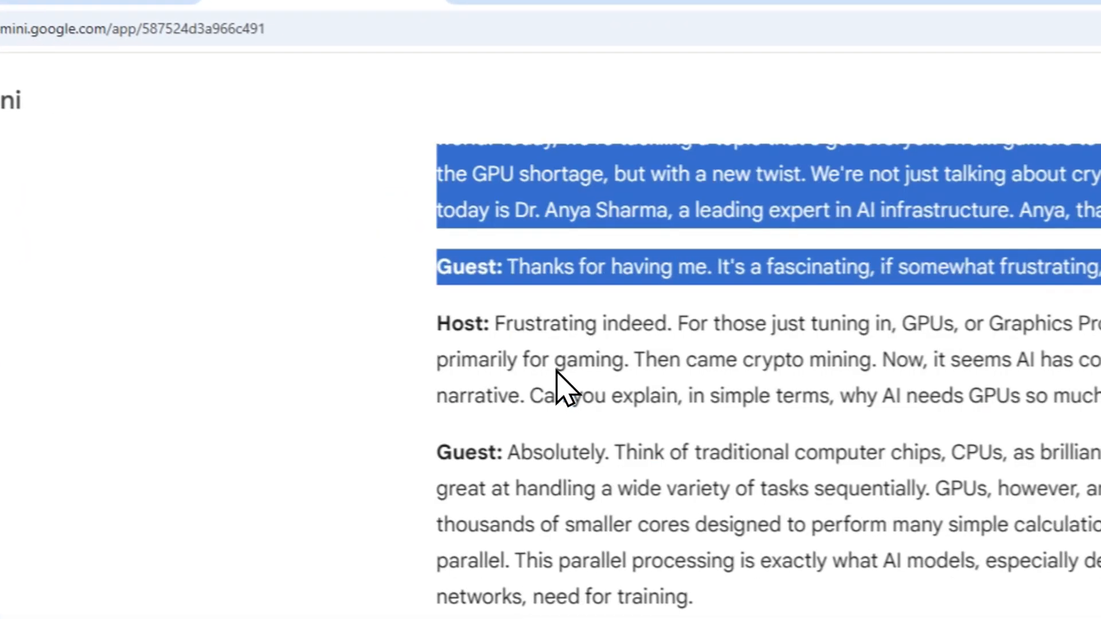
scroll(558, 373, down, 5)
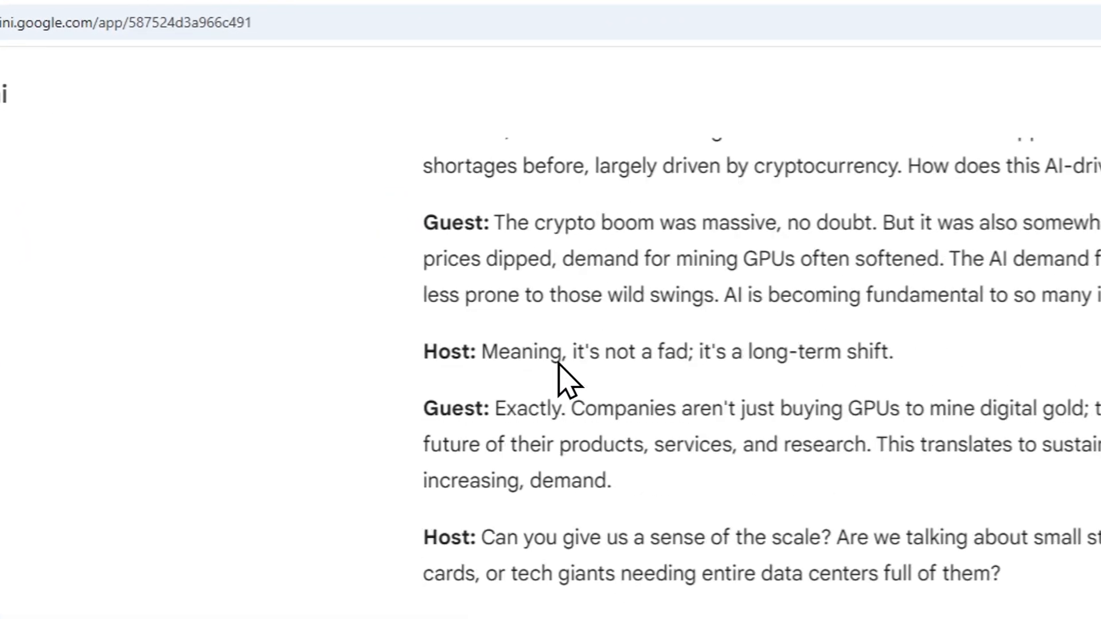
click(621, 3)
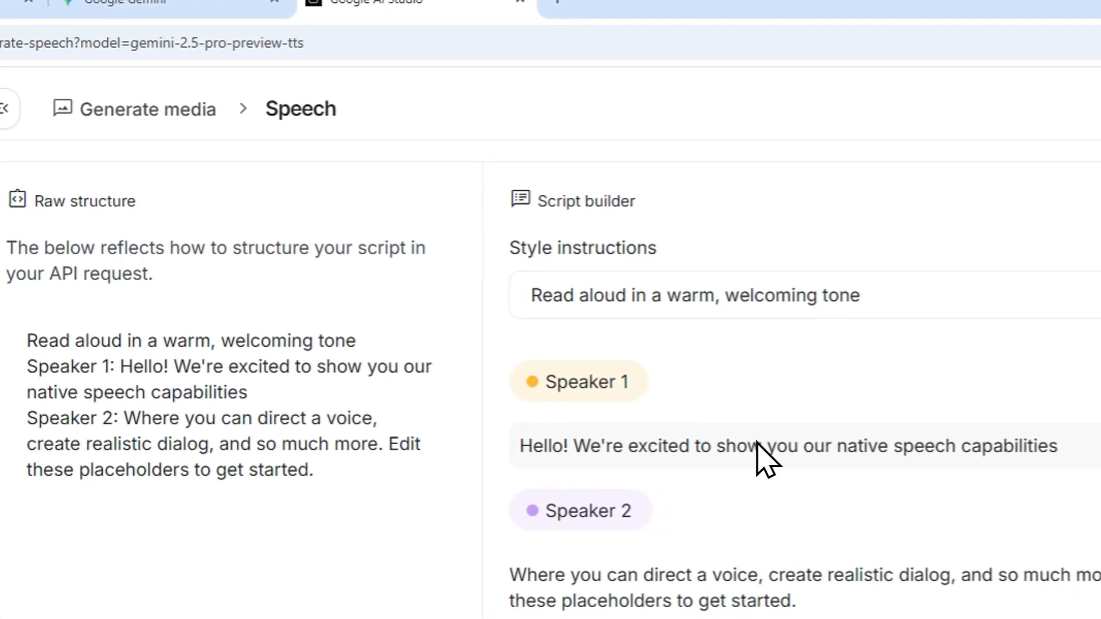
- Switch to Google Gemini and export the podcast script response to Google Docs
click(212, 4)
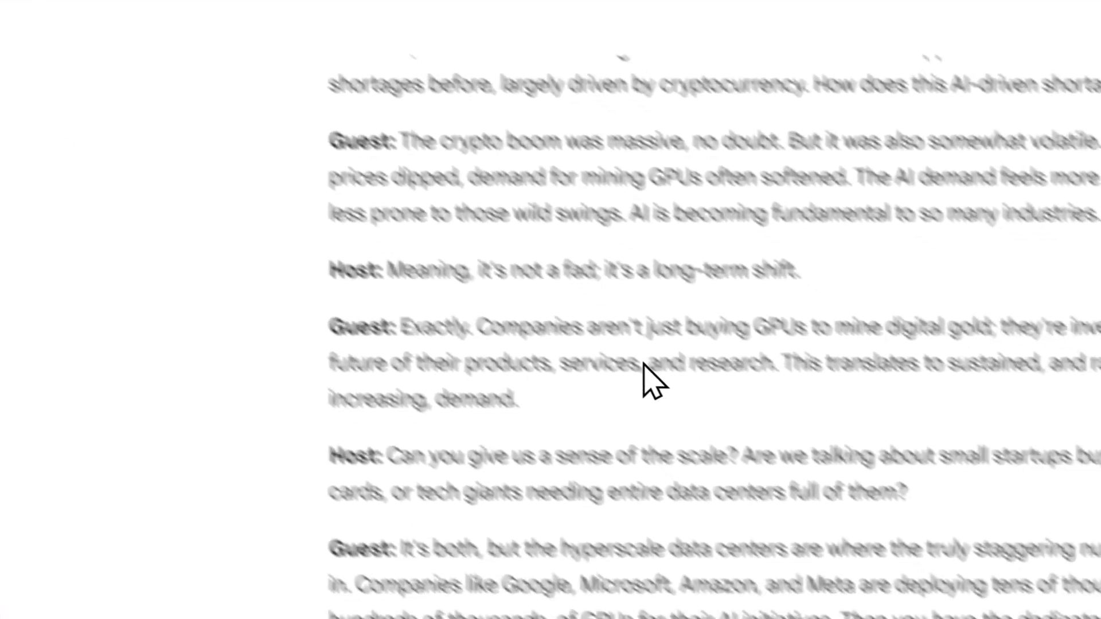
scroll(647, 378, down, 20)
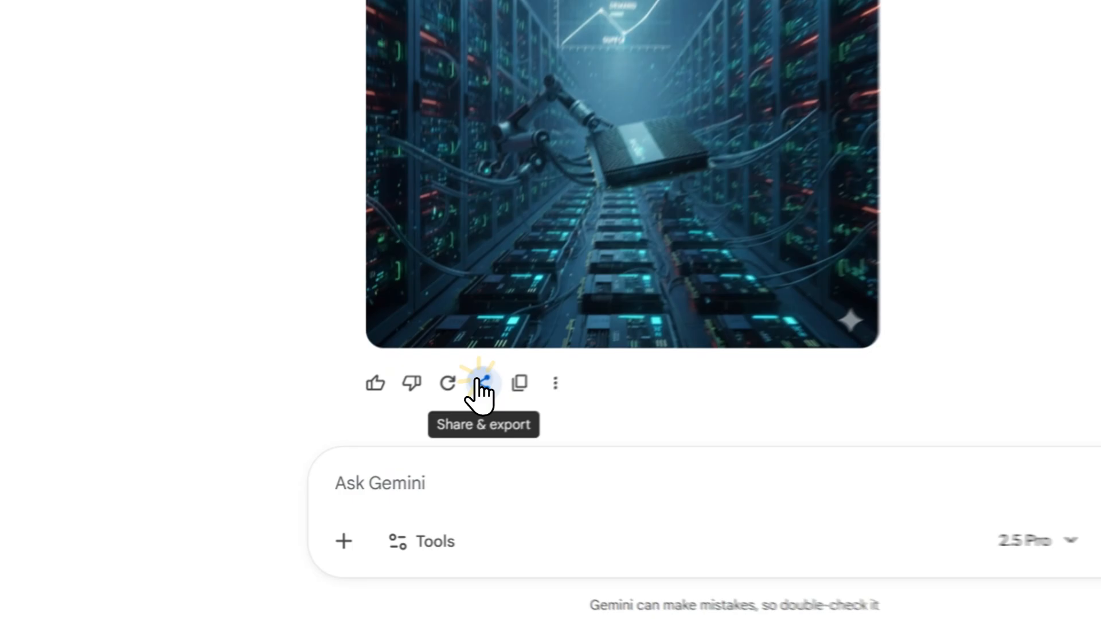
click(429, 434)
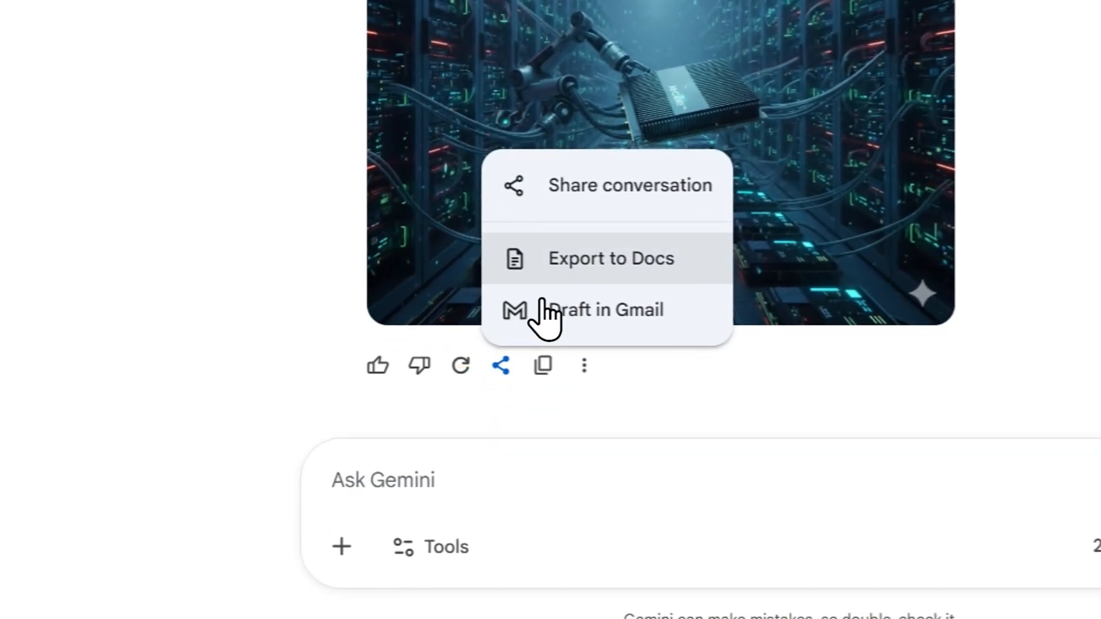
click(597, 267)
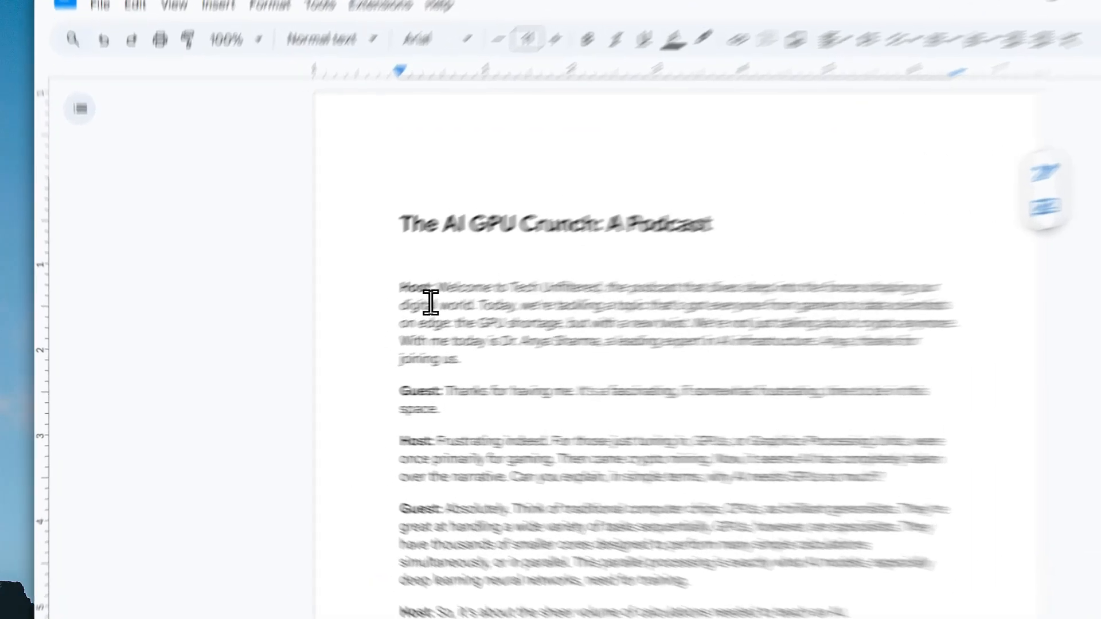
- In the exported Google Docs script, replace every occurrence of "Host" with "Speaker 1"
click(327, 323)
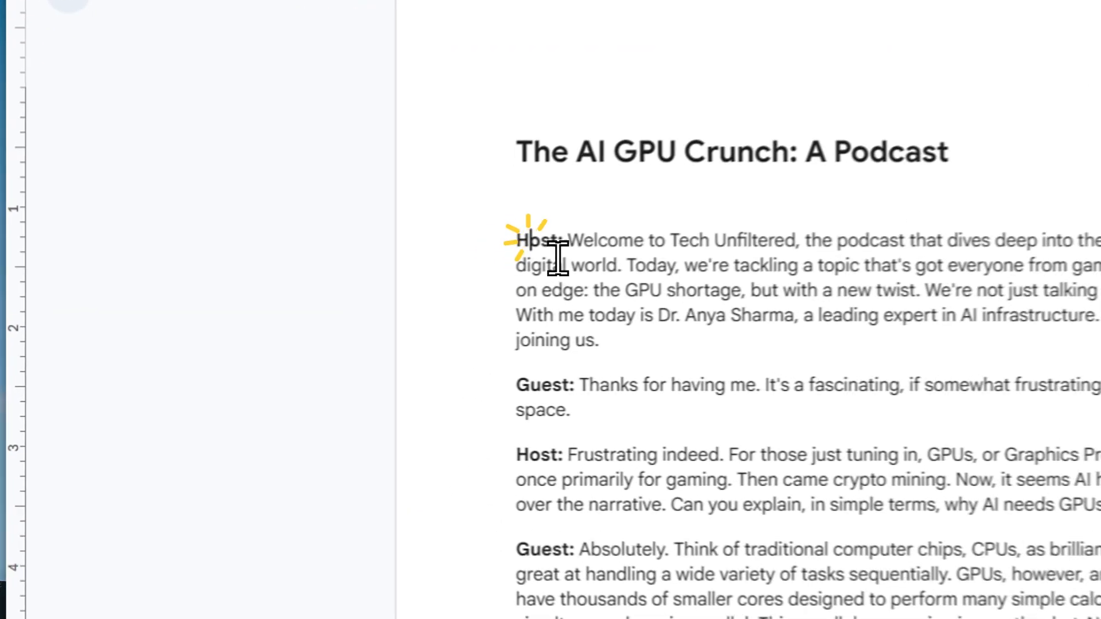
click(331, 395)
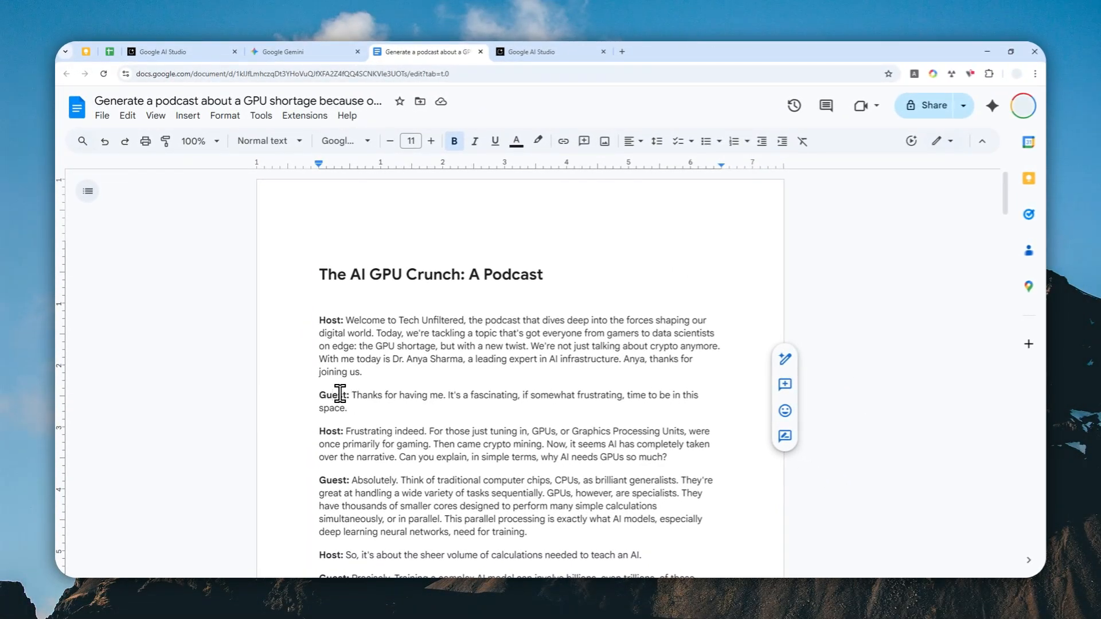
click(333, 321)
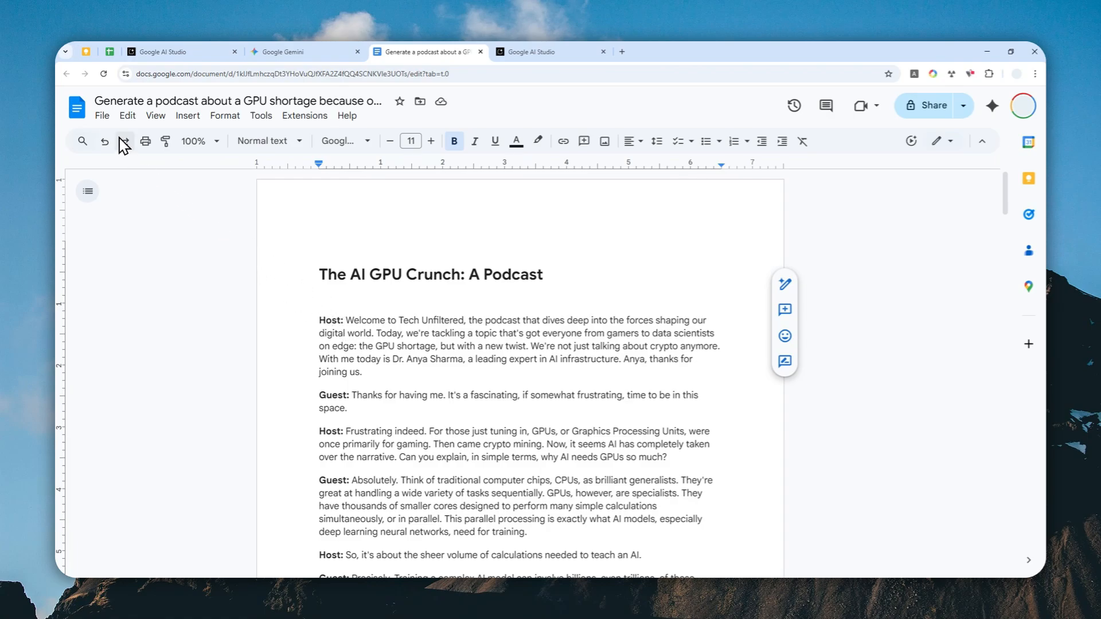
click(127, 116)
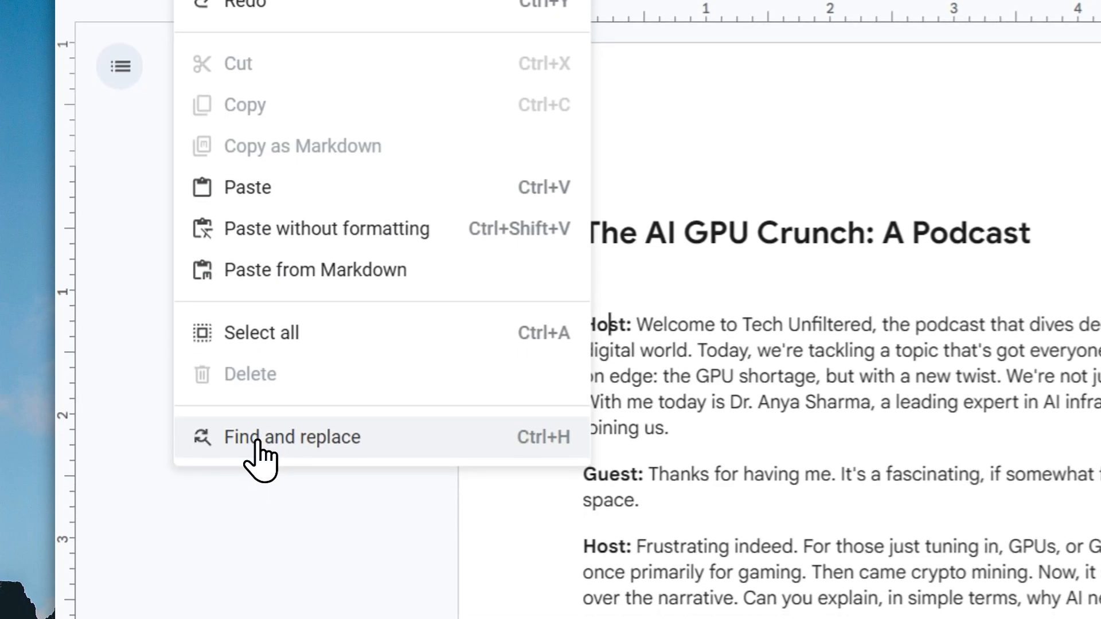
click(257, 443)
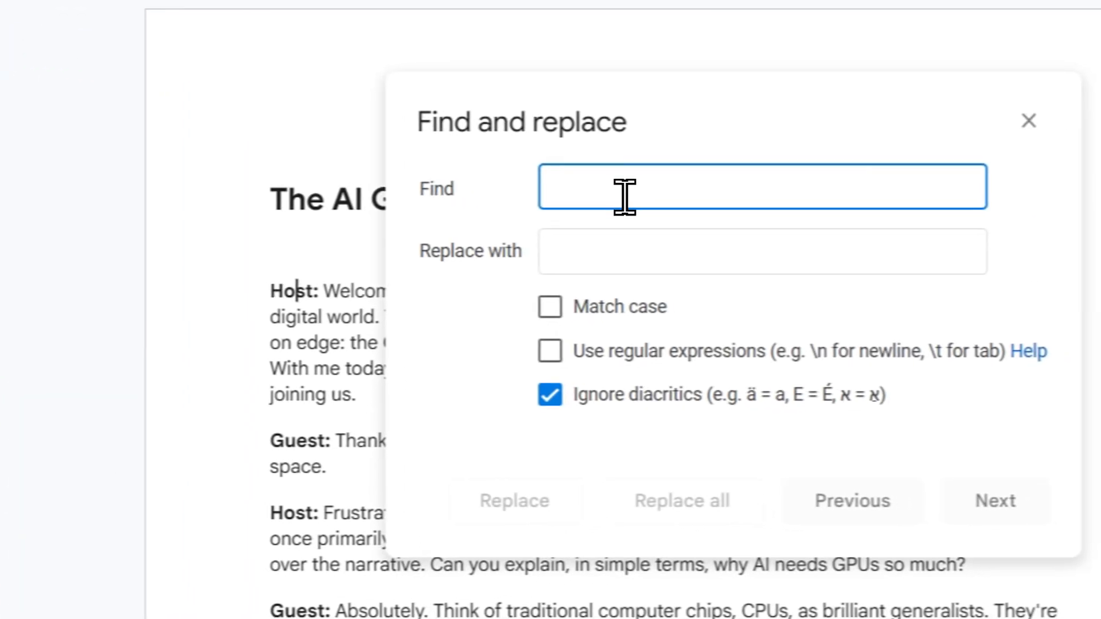
text(Host)
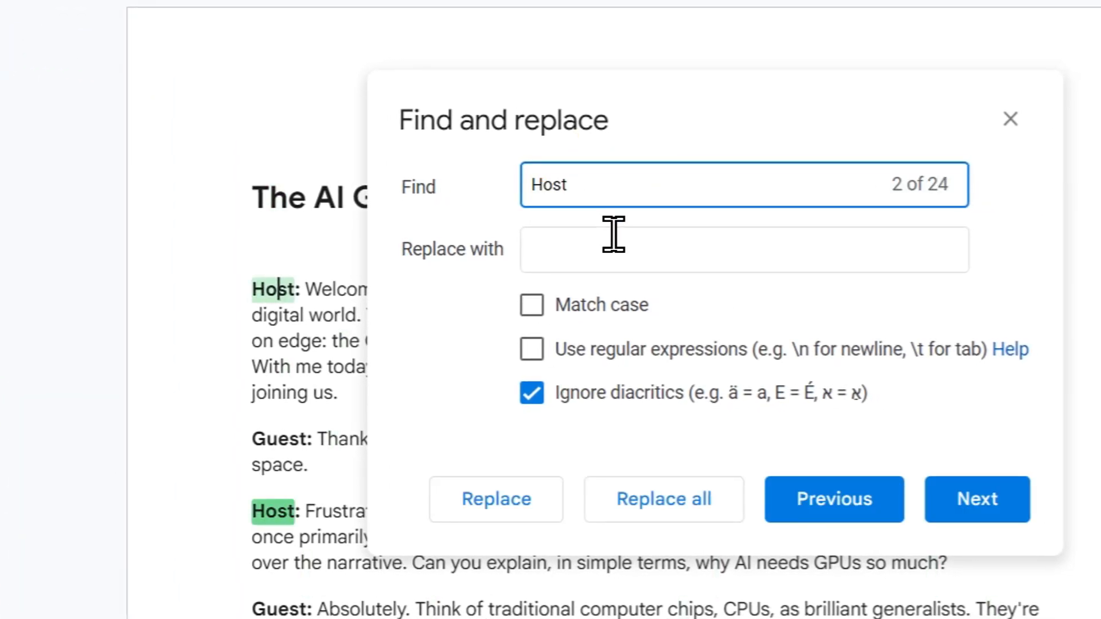
click(594, 252)
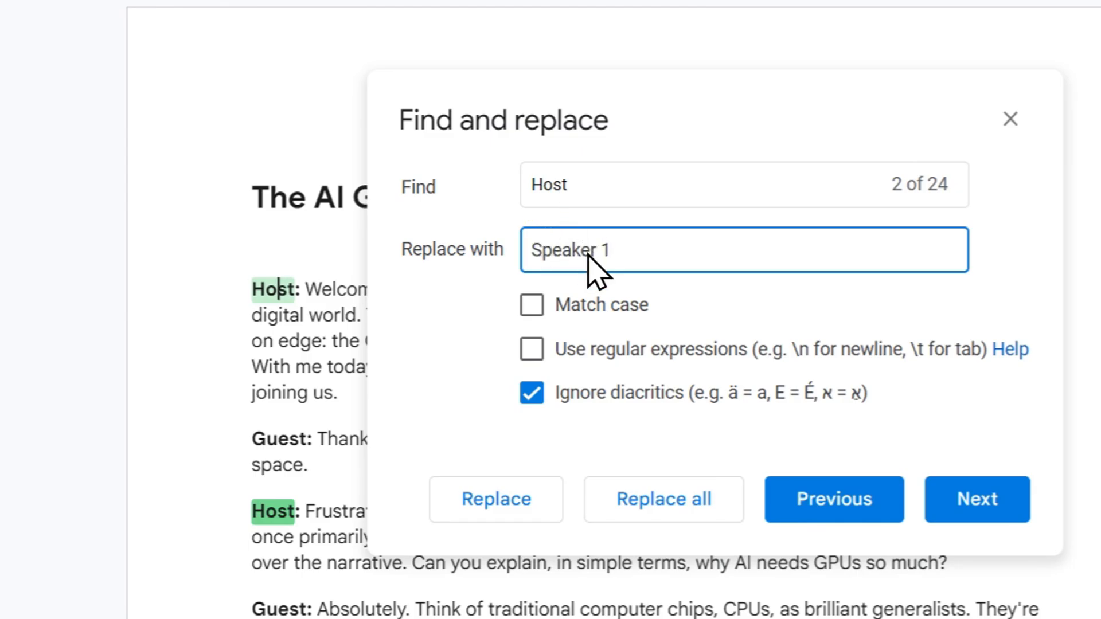
click(665, 497)
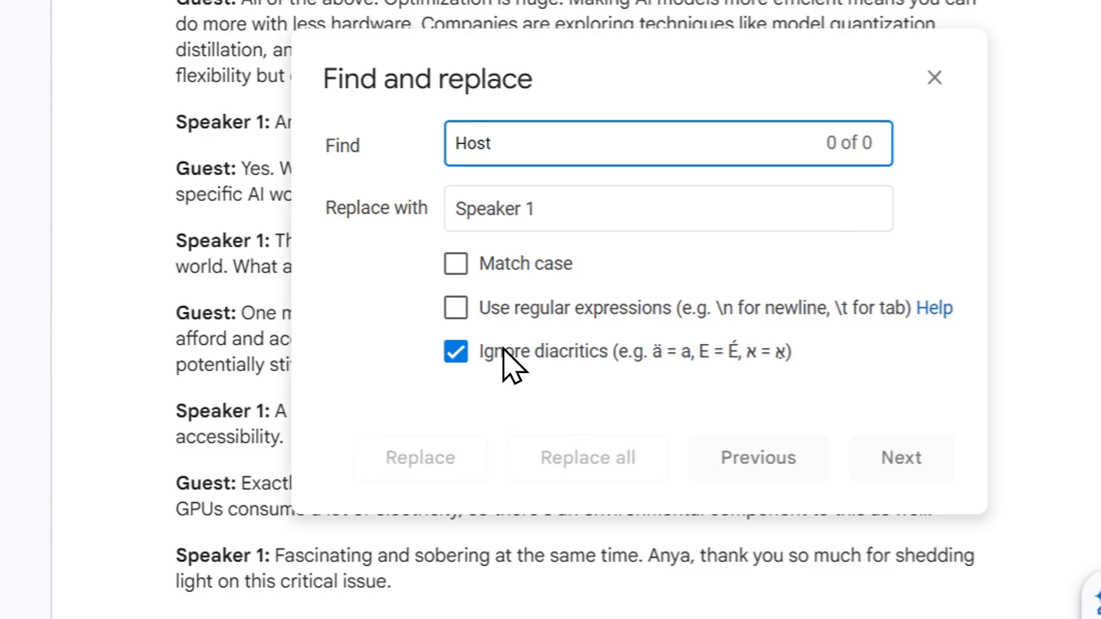
- Replace every occurrence of "Guest" with "Speaker 2" and close Find and replace
double_click(482, 144)
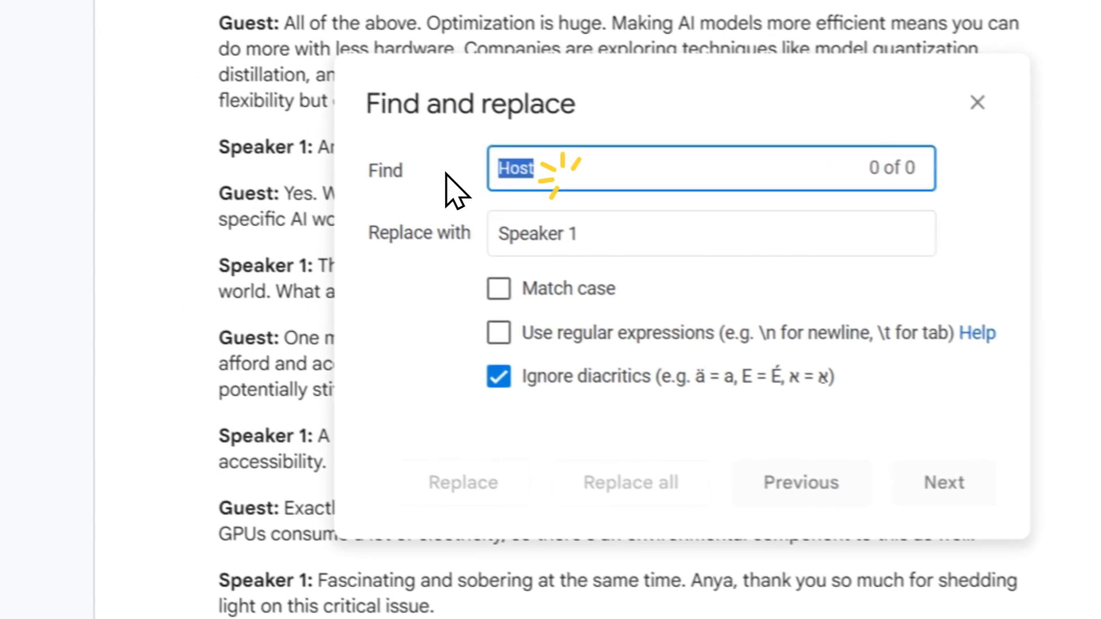
text(Guest)
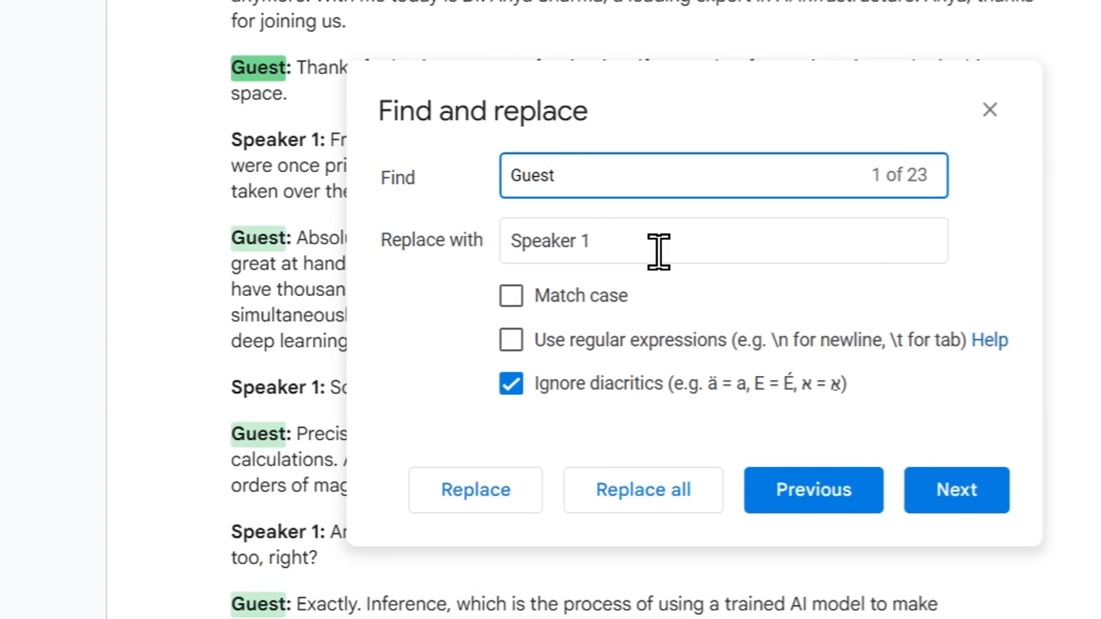
click(602, 241)
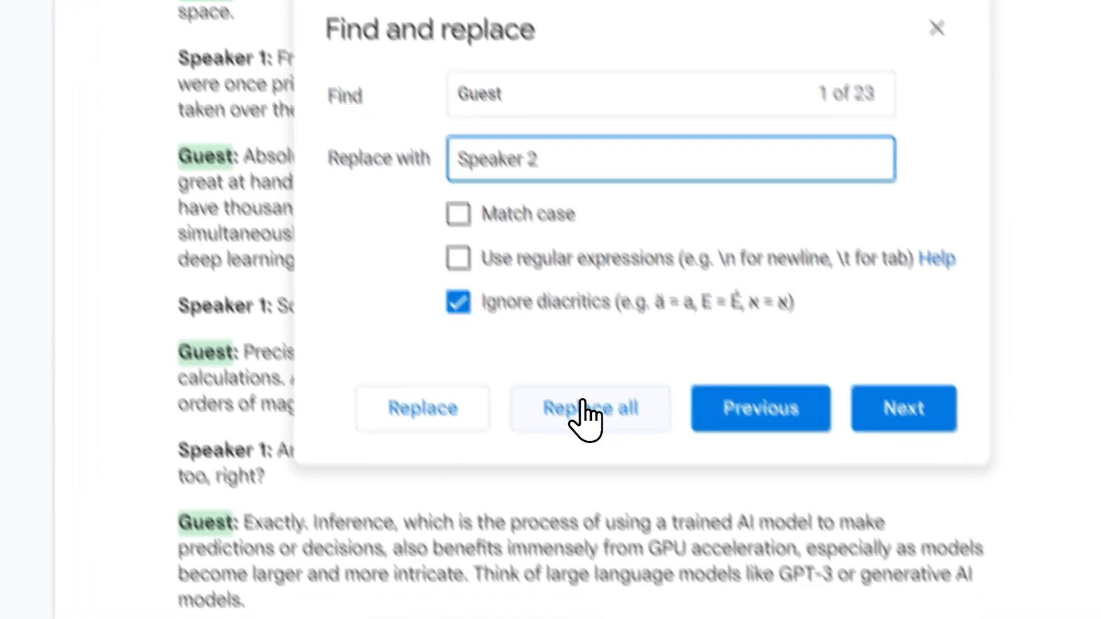
click(639, 495)
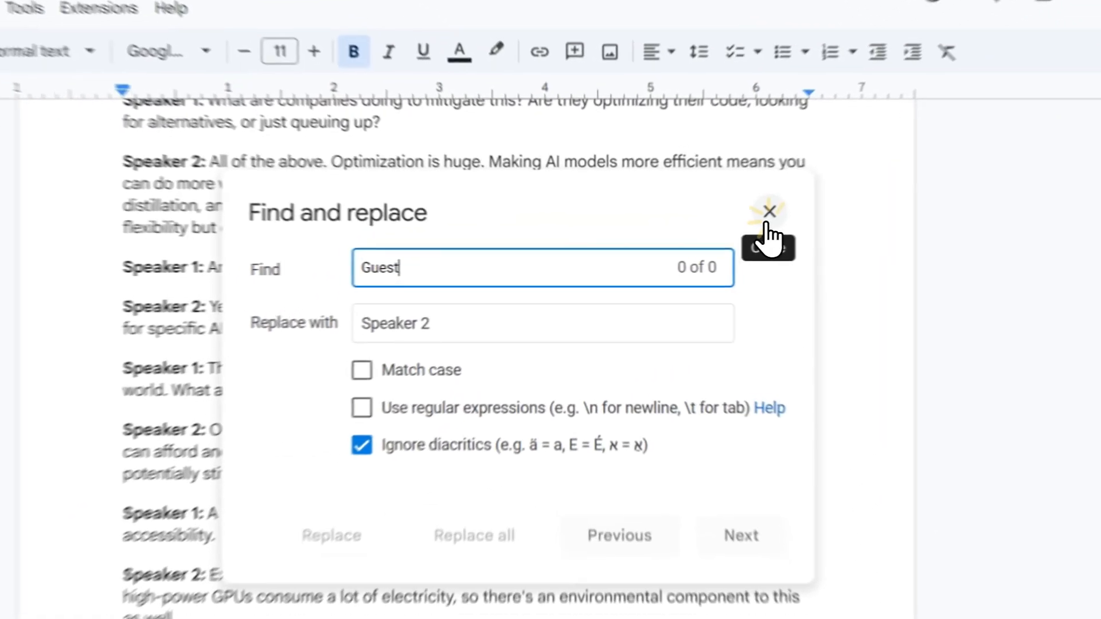
click(696, 243)
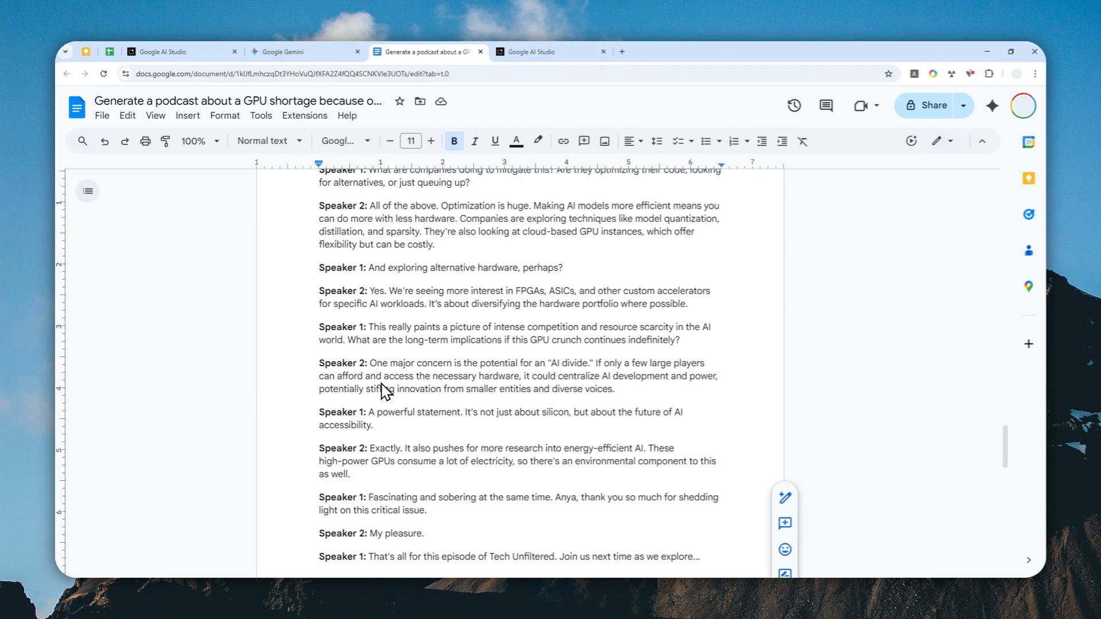
- Copy the whole podcast dialogue from the first Speaker 1 label to the closing line, leaving out the title and the trailing image note
scroll(435, 359, down, 10)
scroll(462, 368, up, 6)
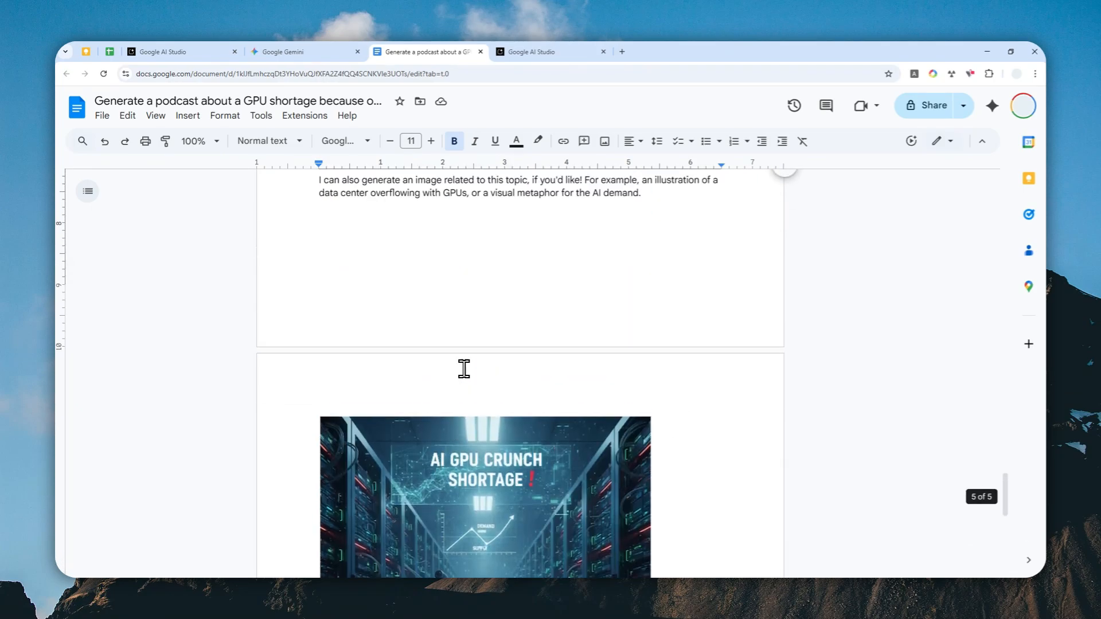
scroll(502, 363, up, 2)
drag(712, 395, 357, 69)
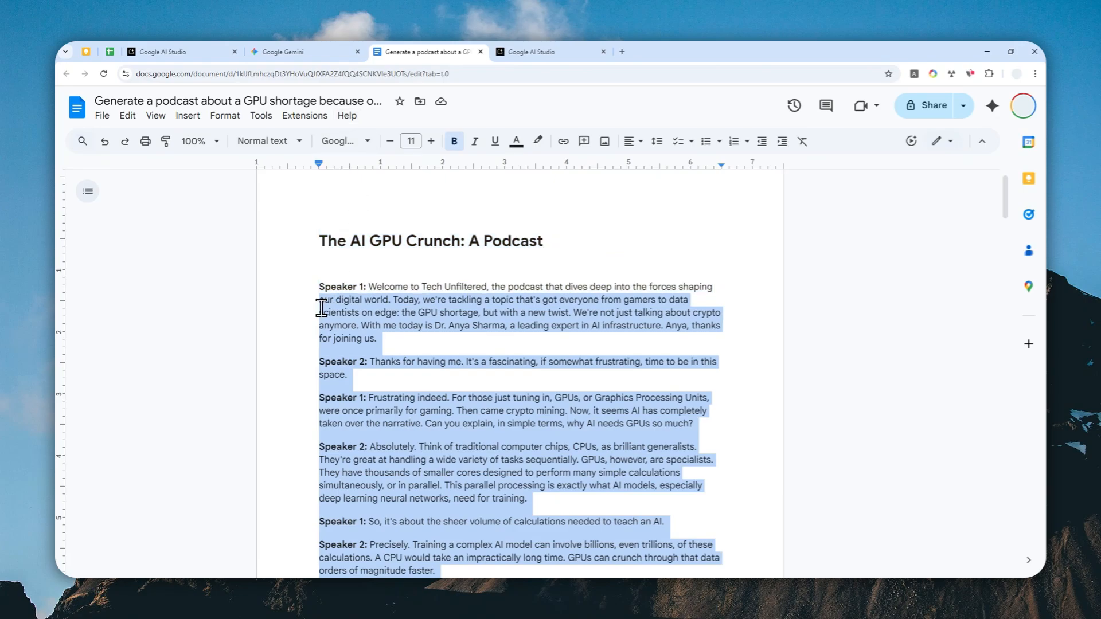
drag(321, 308, 322, 289)
right_click(371, 291)
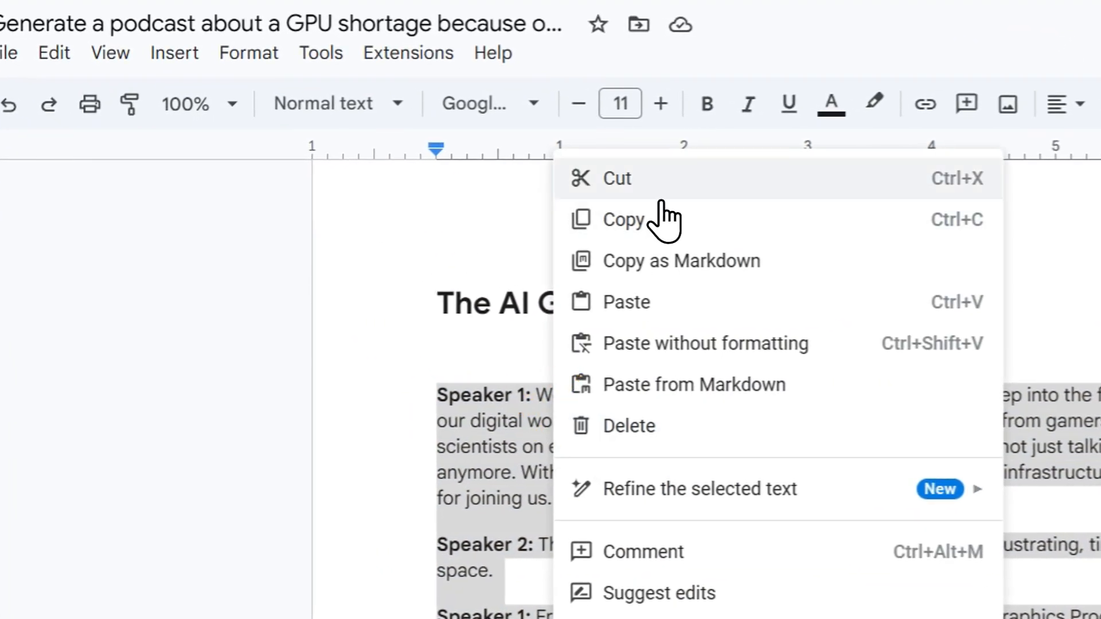
click(662, 221)
- Switch to Google AI Studio and replace both placeholder speaker lines in the raw structure with the copied dialogue, keeping the style instruction
click(700, 25)
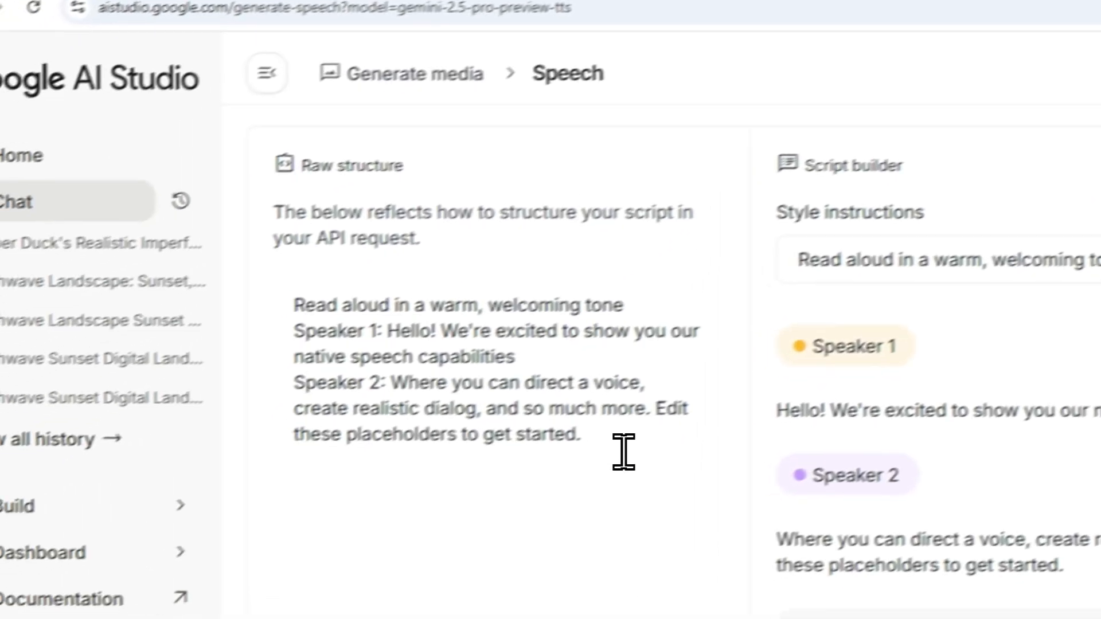
drag(623, 451, 321, 347)
key(BackSpace)
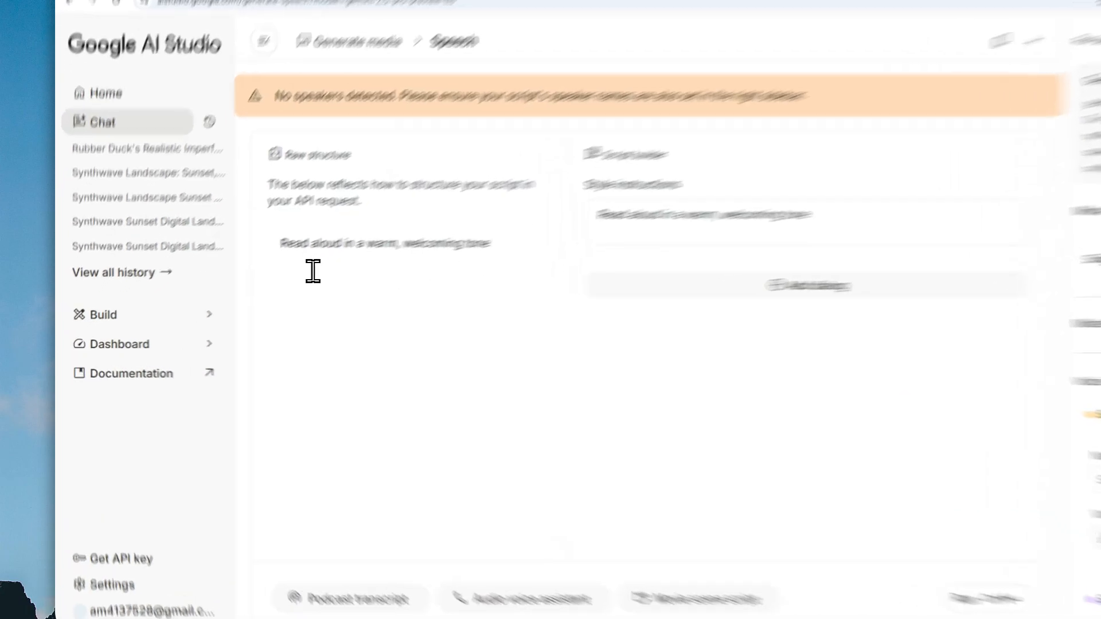
right_click(245, 279)
click(286, 389)
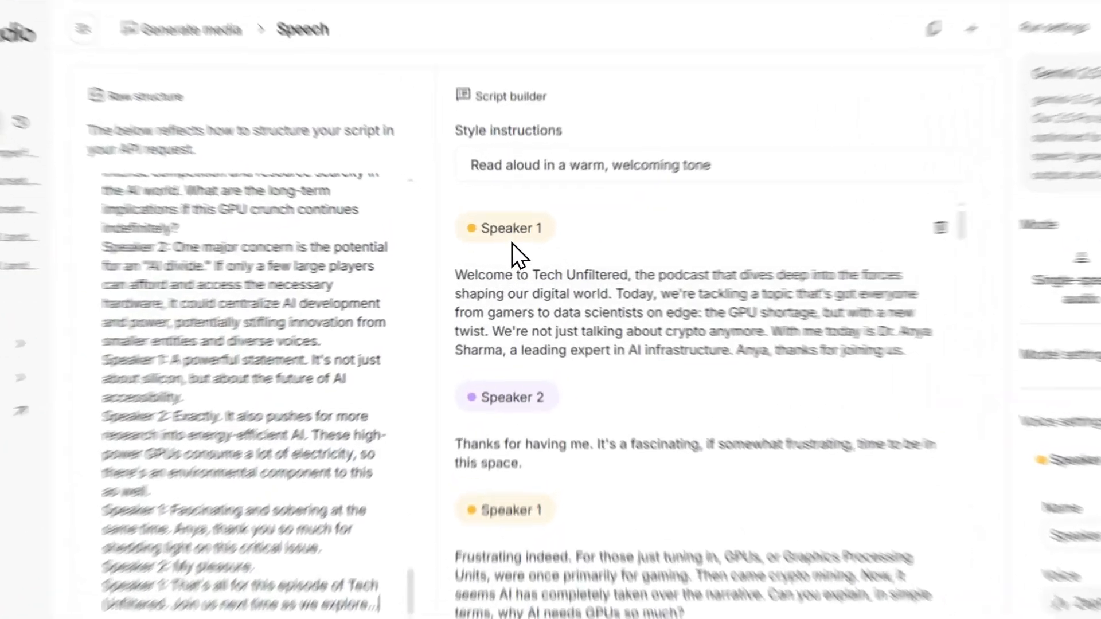
- Review the script builder to check how the dialogue is divided between Speaker 1 and Speaker 2
click(506, 243)
scroll(527, 361, down, 3)
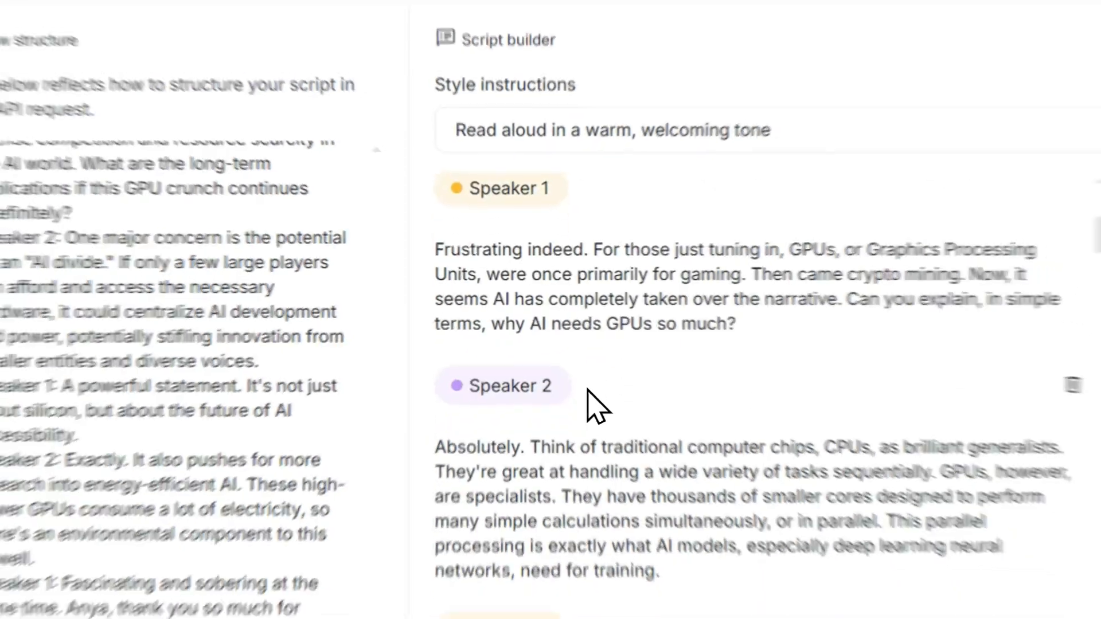
scroll(596, 406, down, 10)
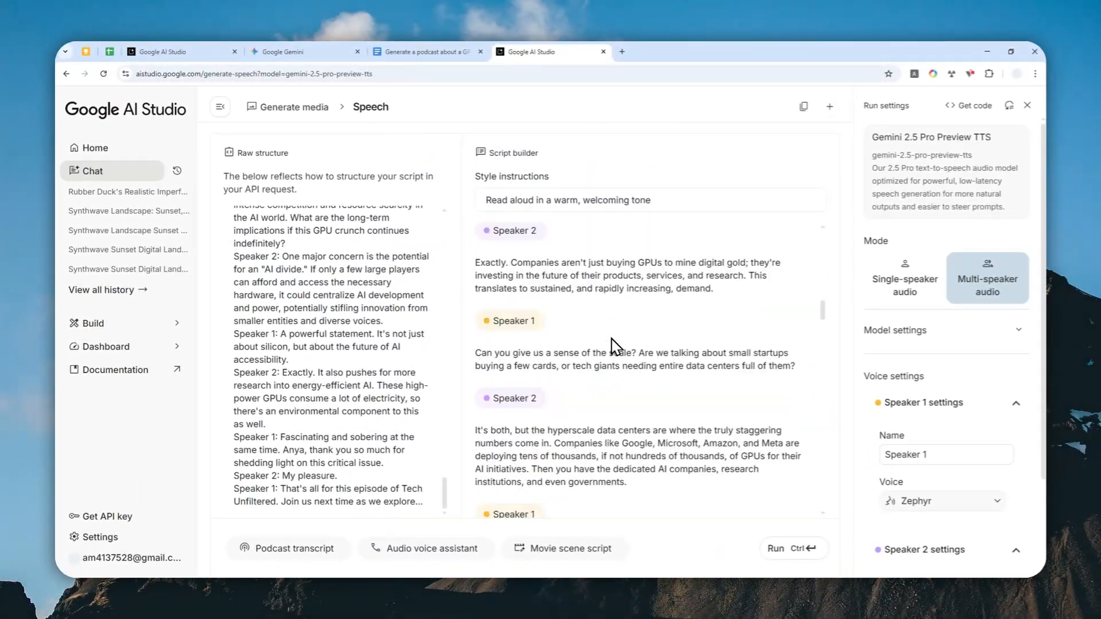
scroll(607, 355, down, 5)
scroll(609, 376, down, 3)
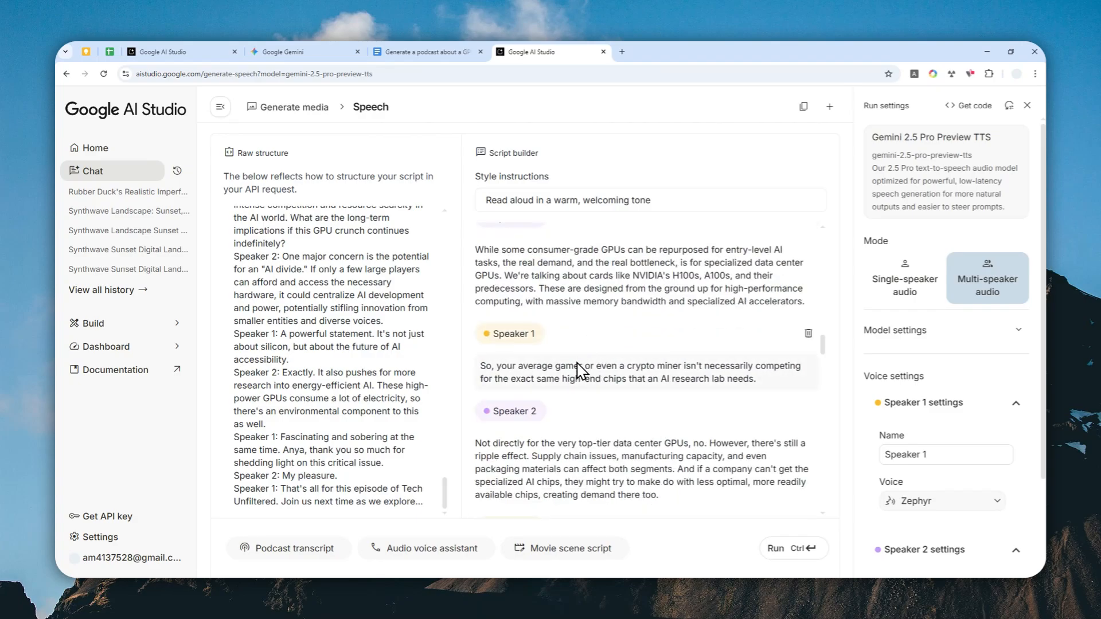
scroll(591, 350, down, 6)
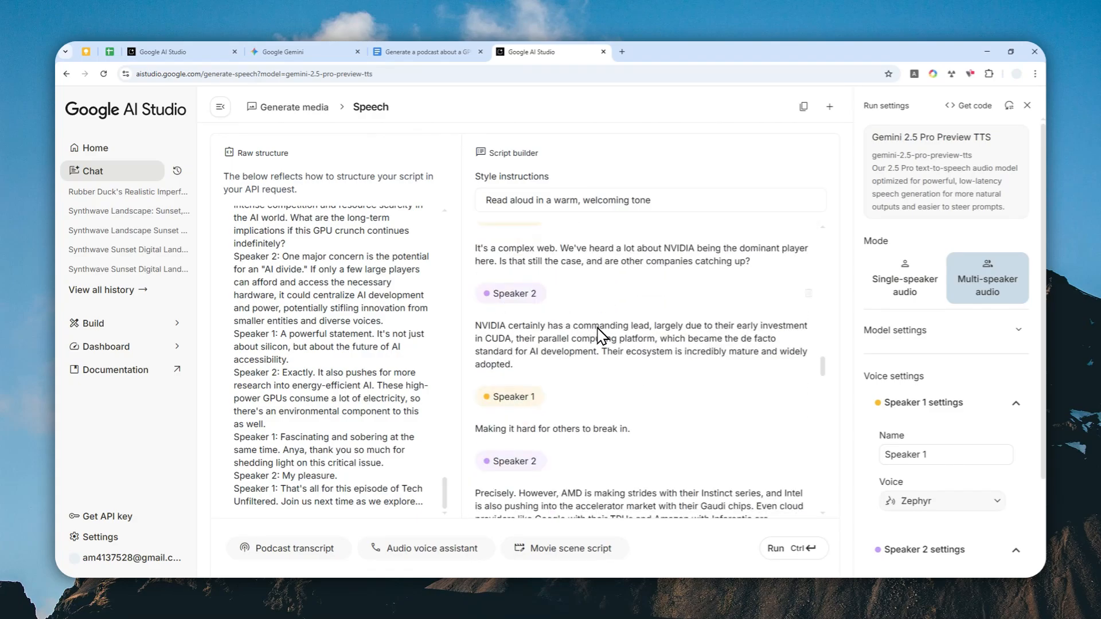
scroll(598, 342, down, 3)
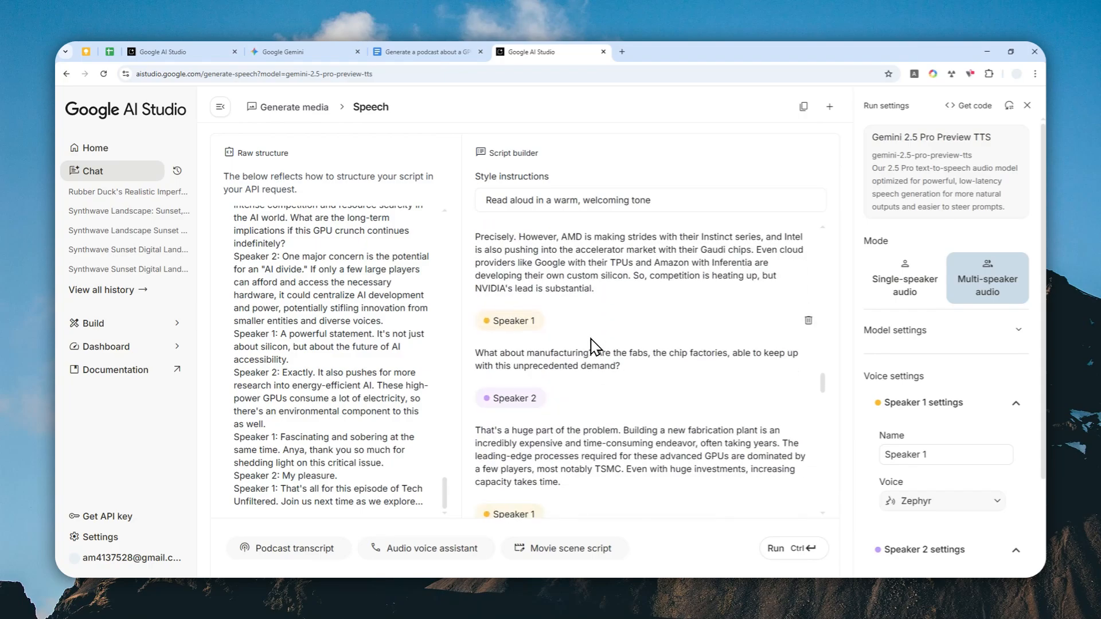
scroll(591, 346, down, 10)
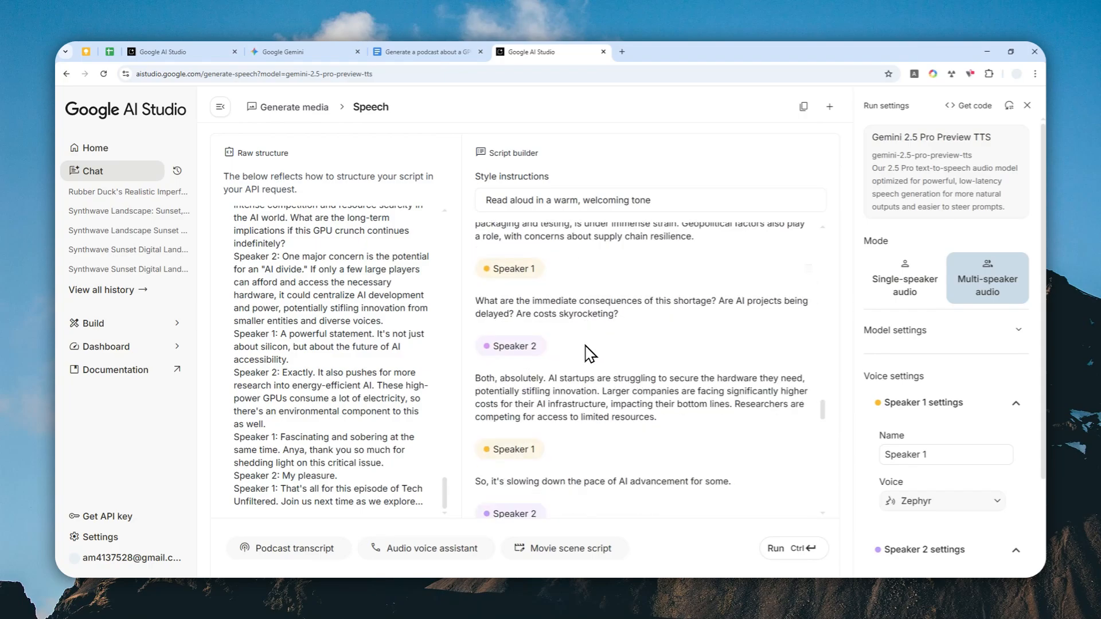
scroll(551, 352, down, 10)
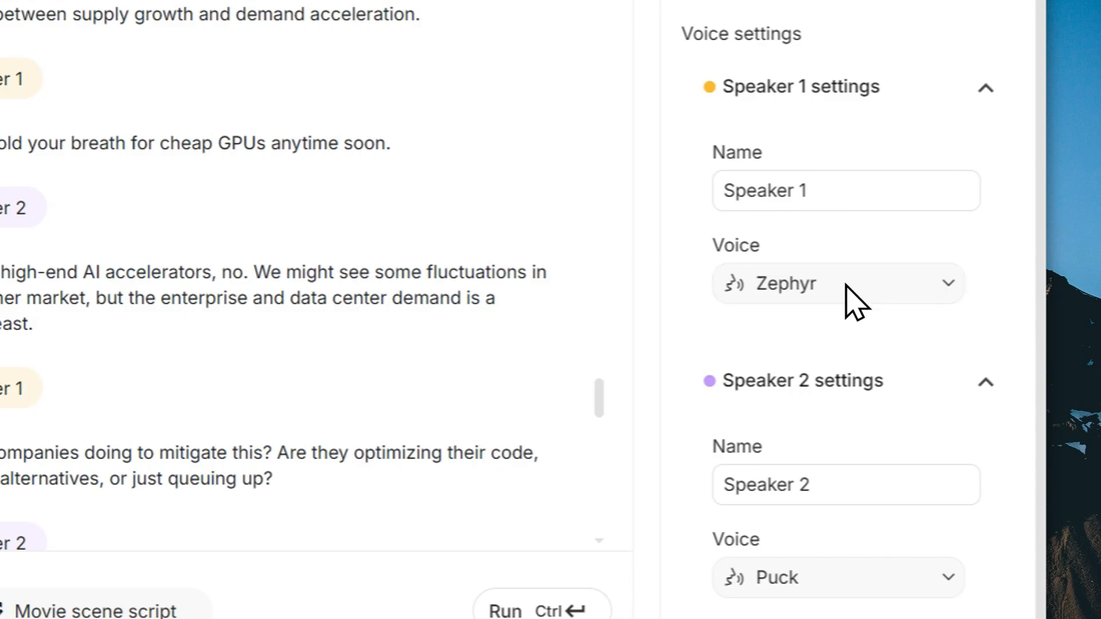
- Run the multi-speaker audio generation for the full podcast script and look back through the raw structure
click(519, 611)
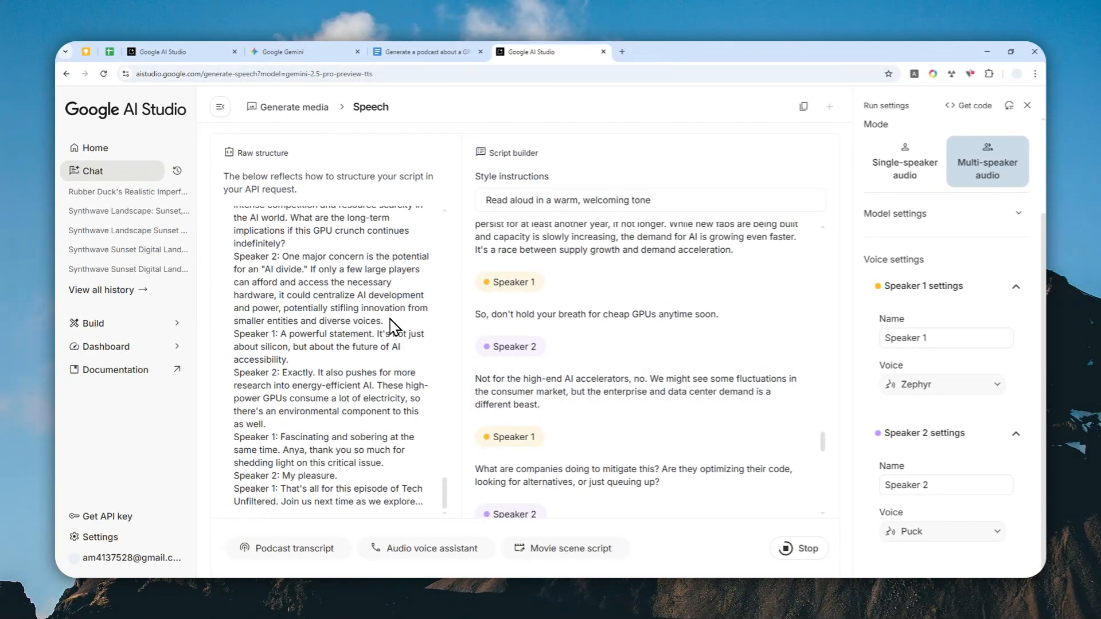
scroll(400, 314, up, 10)
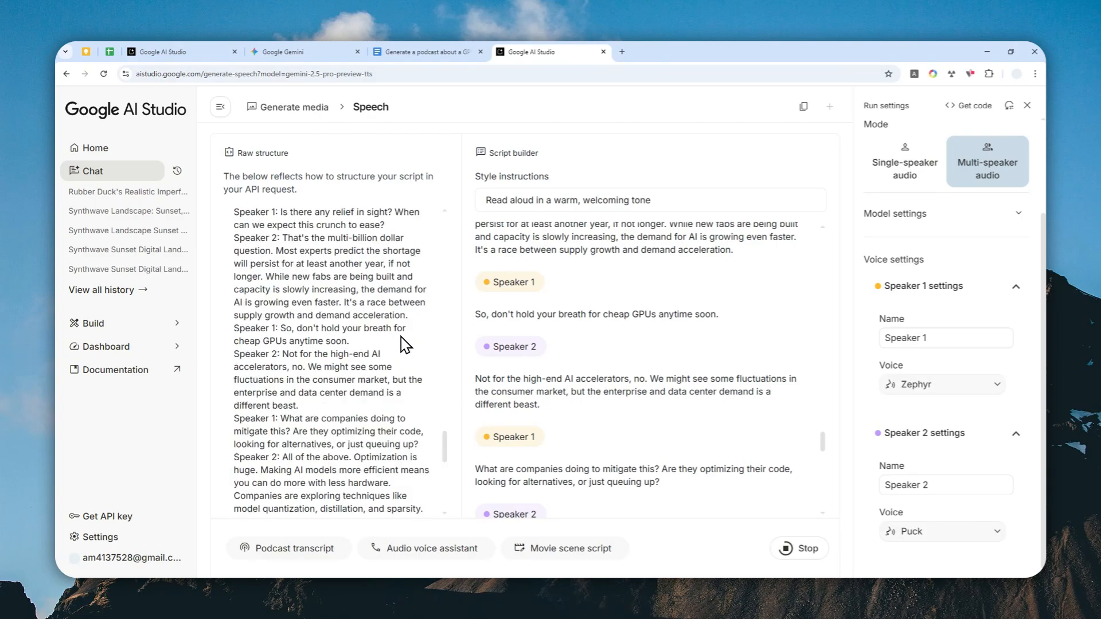
scroll(406, 347, up, 10)
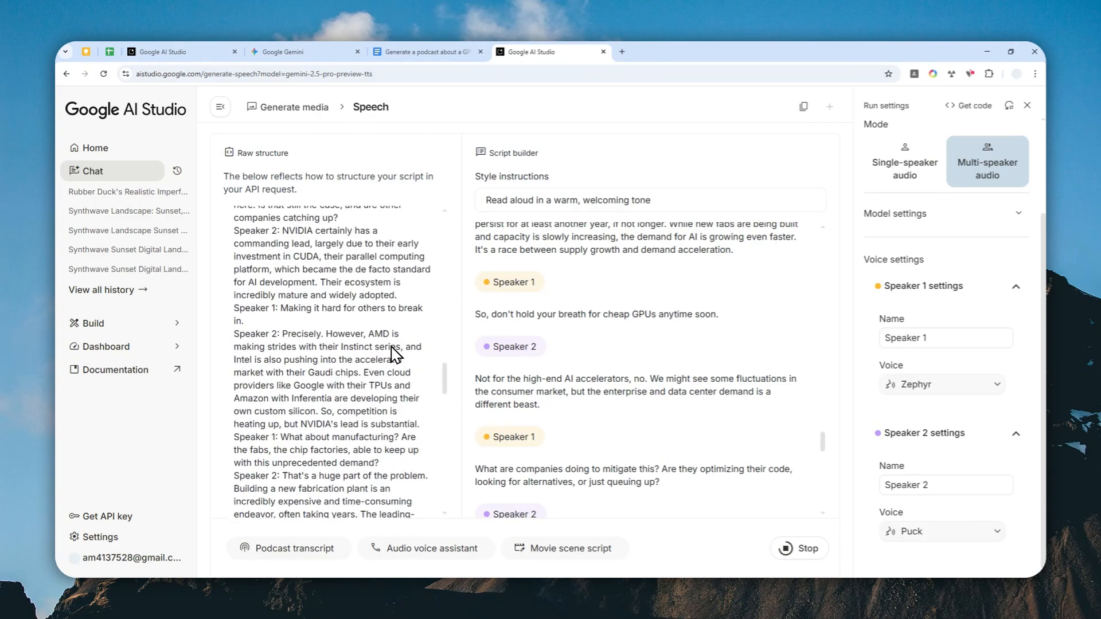
scroll(388, 335, up, 5)
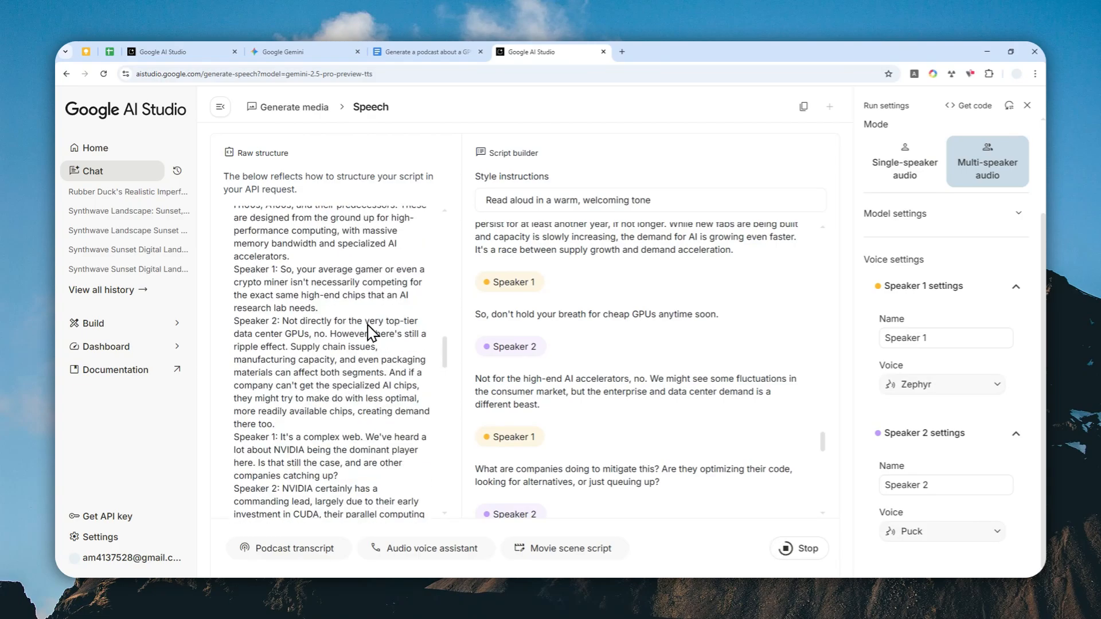